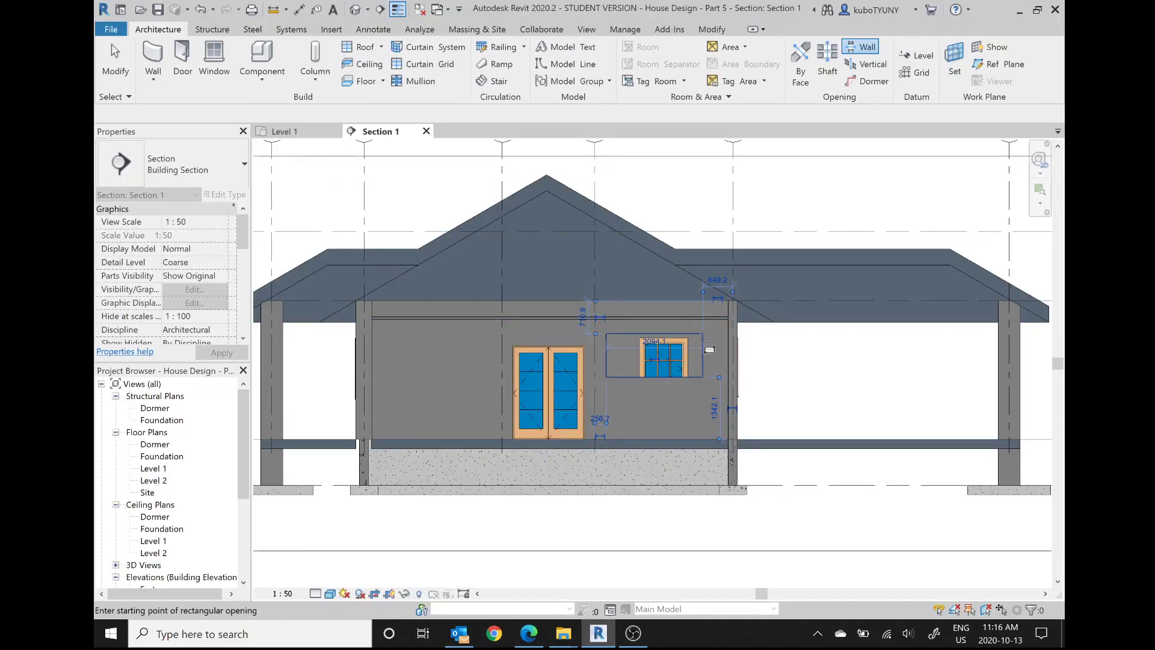
# After checking the tutorial PDF, select the wall opening and raise its top edge.
pyautogui.click(528, 632)
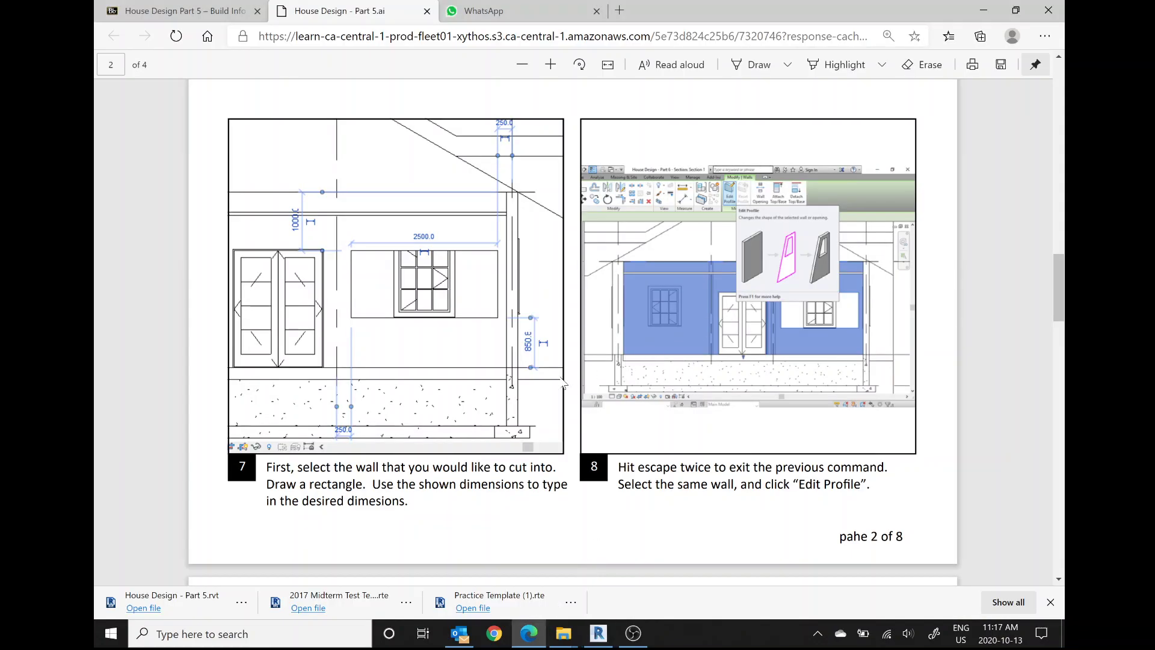
pyautogui.click(598, 633)
pyautogui.press('Escape')
pyautogui.click(620, 332)
pyautogui.moveTo(651, 331); pyautogui.dragTo(651, 324)
# Set the wall opening's width to 2500.
pyautogui.scroll(3, 654, 324)
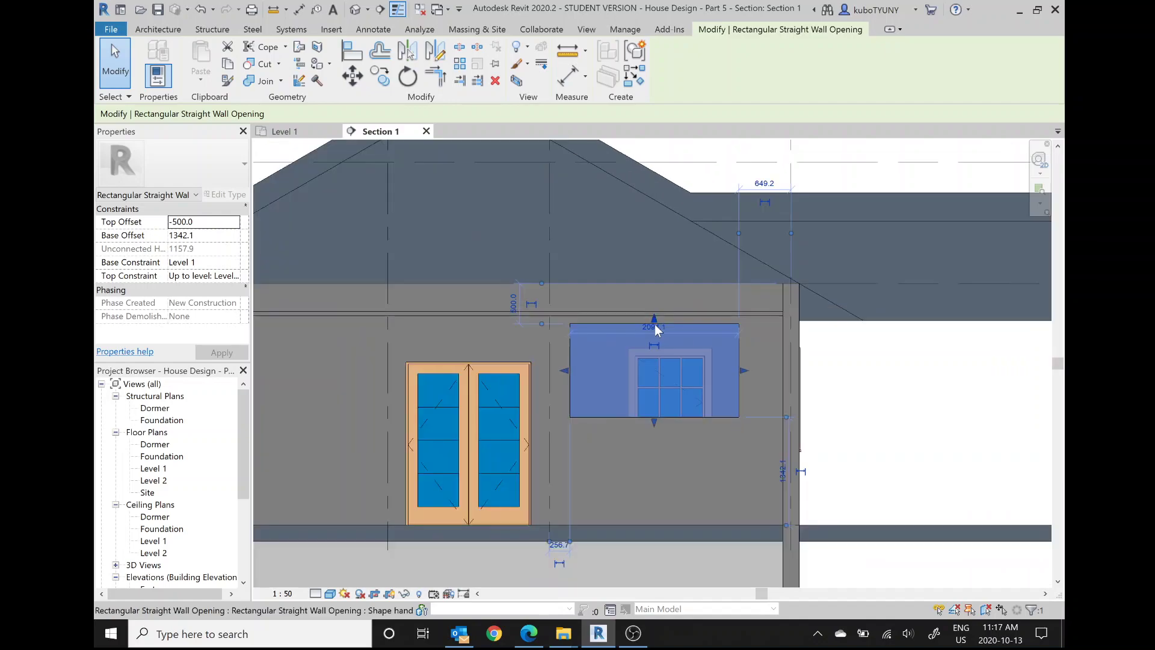
pyautogui.click(643, 320)
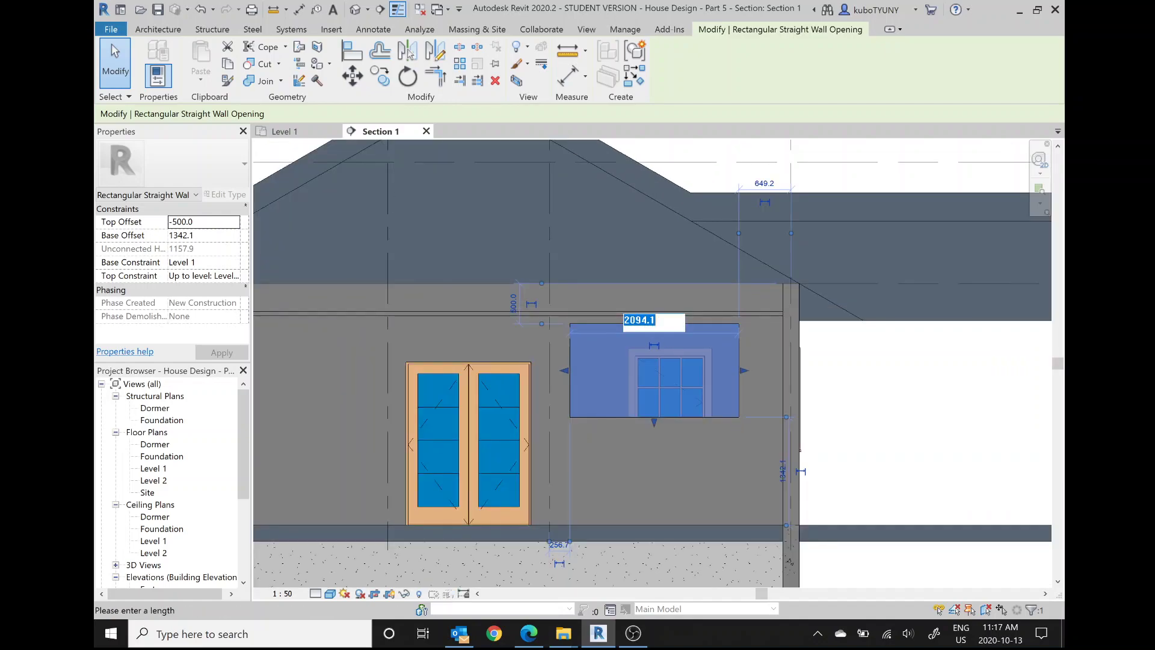
pyautogui.write('2500')
pyautogui.press('Return')
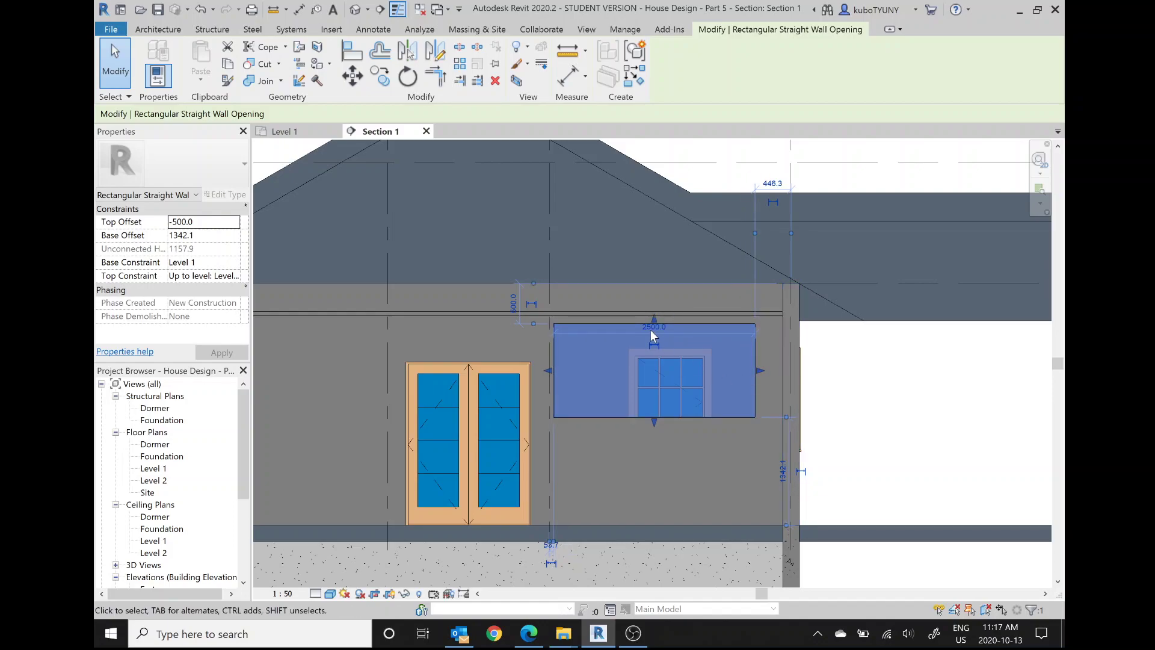
# Set the opening's right-edge distance to 250 from the corner line, then deselect it.
pyautogui.click(528, 633)
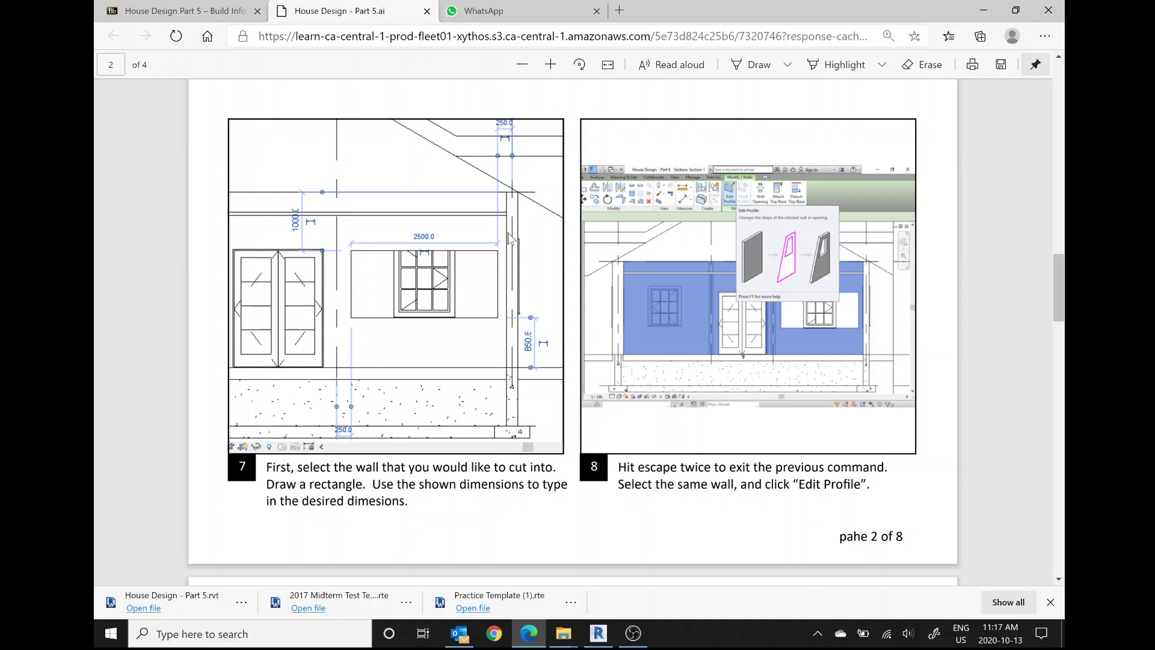
pyautogui.click(598, 632)
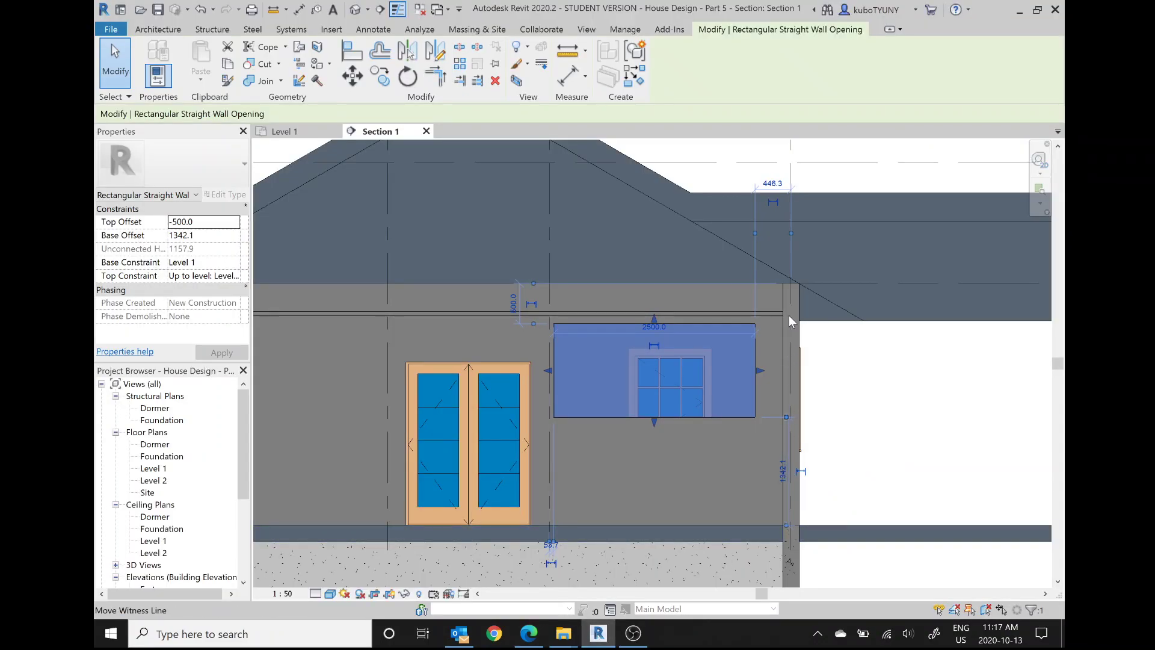
pyautogui.click(768, 187)
pyautogui.write('250')
pyautogui.press('Return')
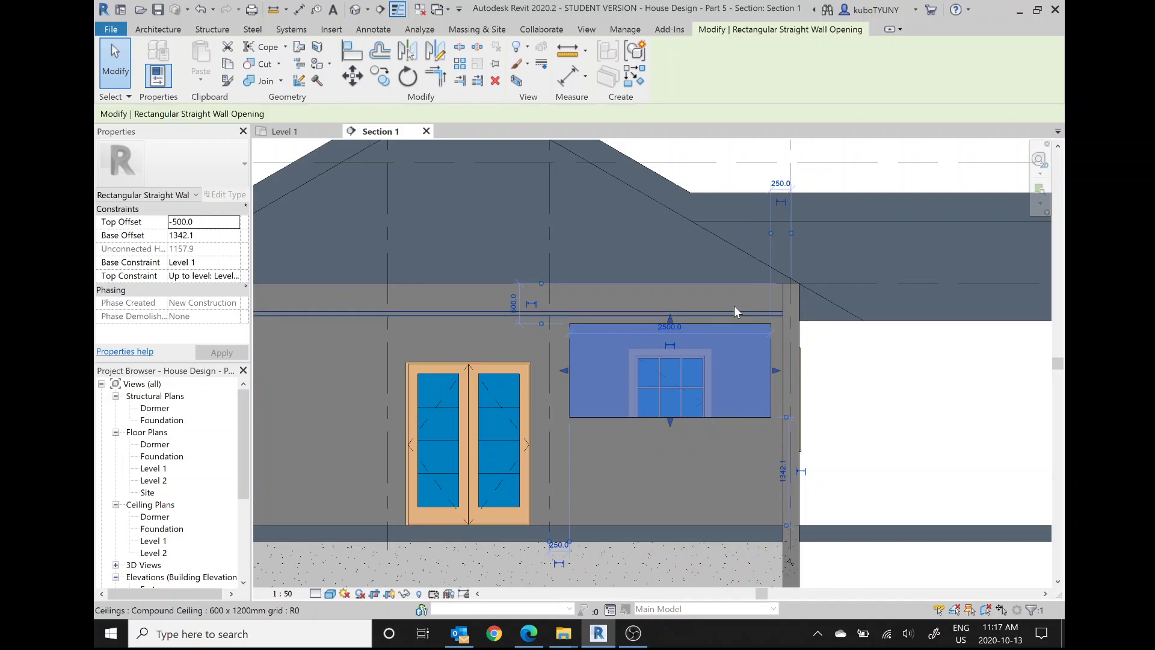
pyautogui.press('Escape')
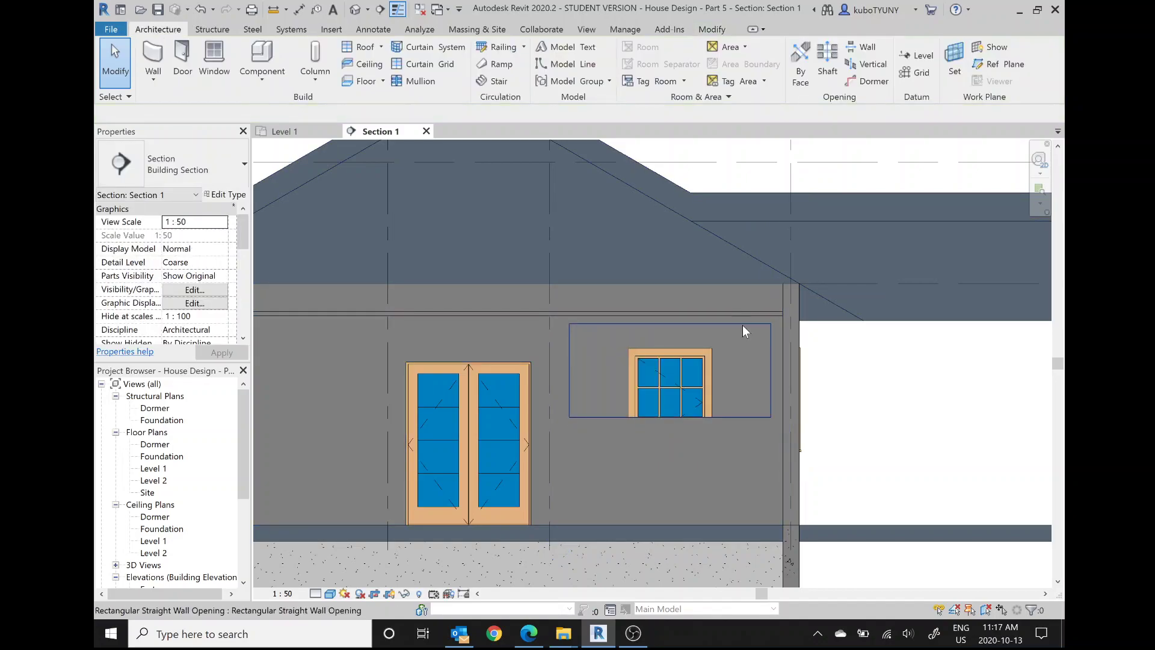
# Stretch the opening's bottom edge down below the side window to a 900 base offset.
pyautogui.click(741, 325)
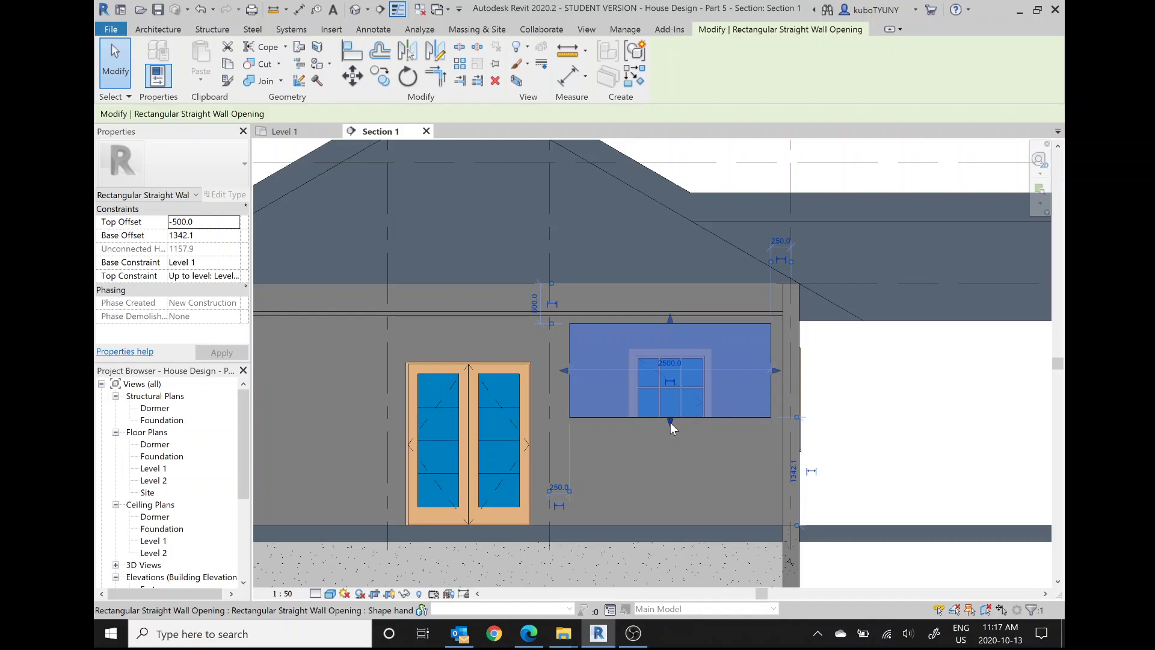
pyautogui.moveTo(670, 422); pyautogui.dragTo(671, 448)
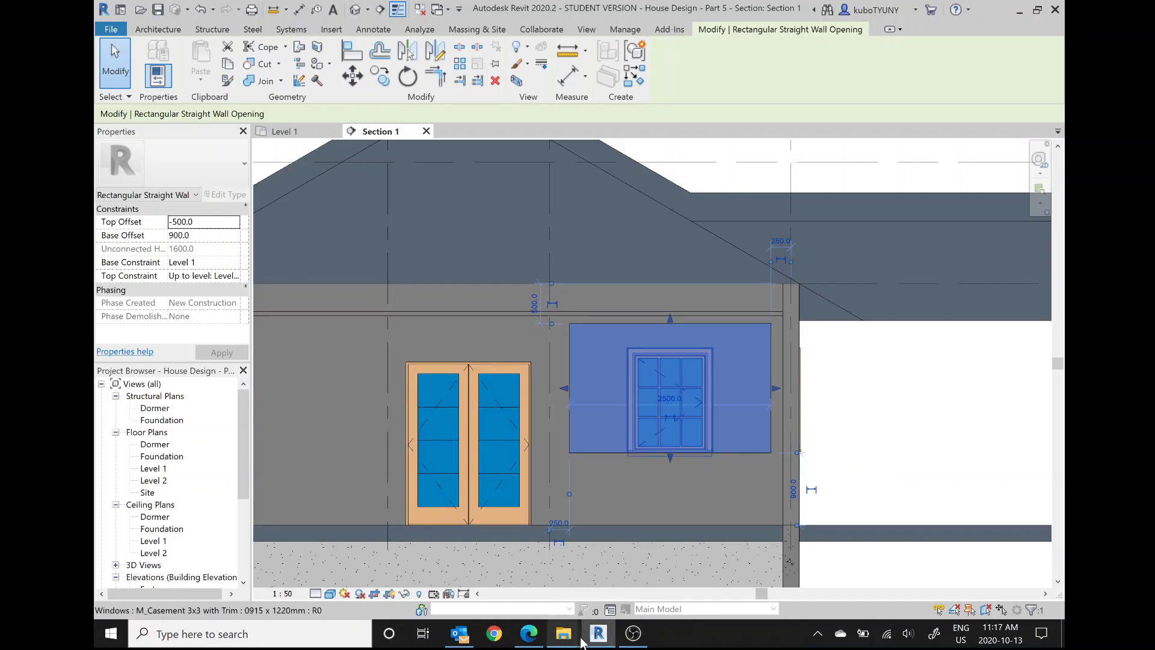
pyautogui.click(528, 632)
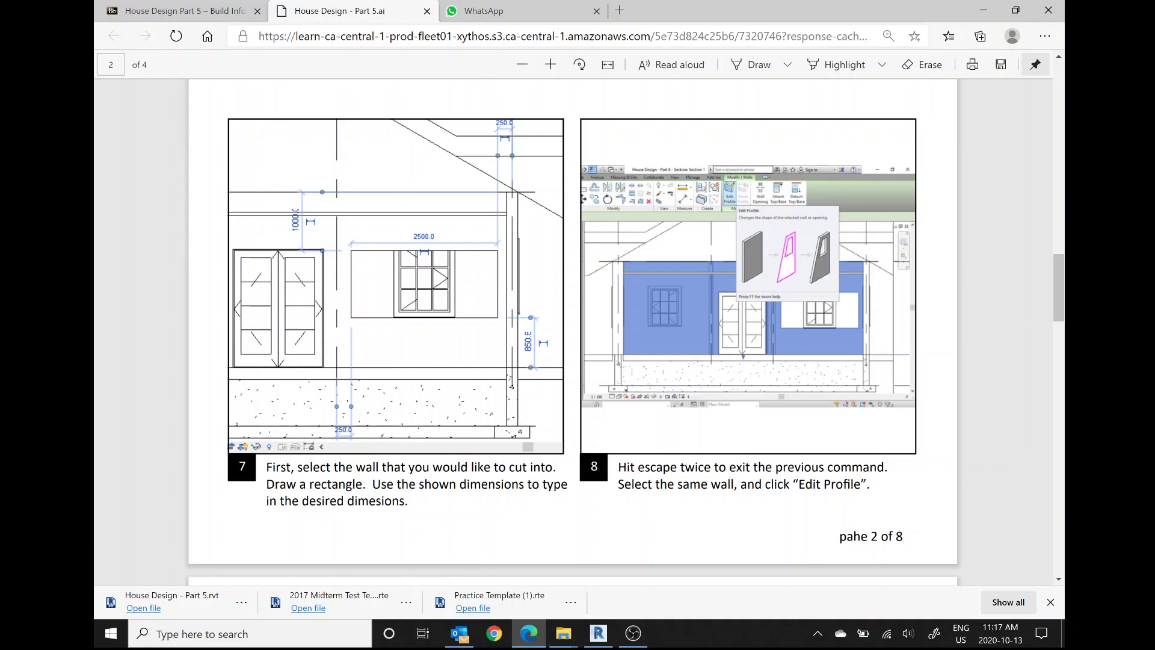
# Set the dimension above the opening to 1000.
pyautogui.click(598, 632)
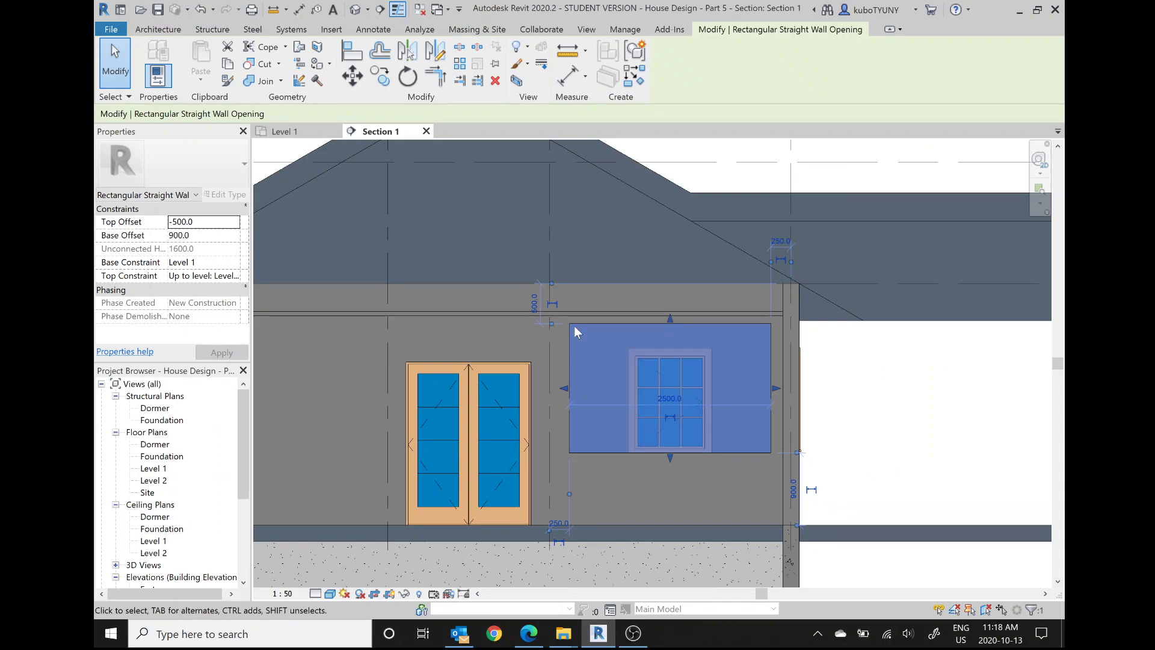
pyautogui.click(535, 313)
pyautogui.write('1')
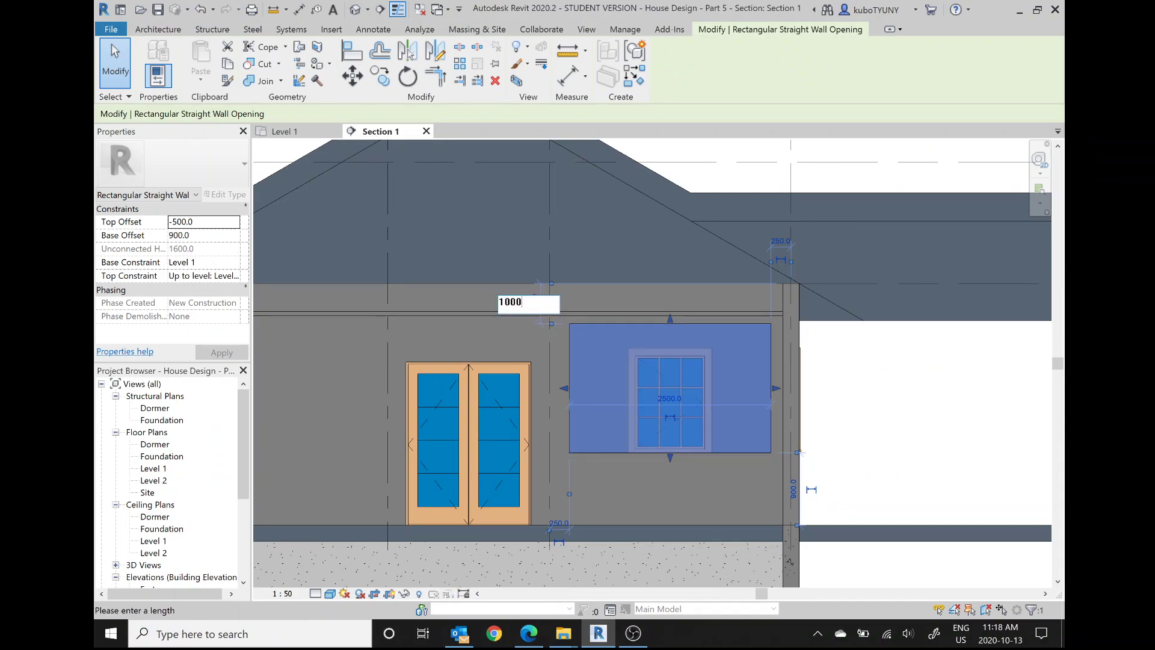
pyautogui.write('000')
pyautogui.press('Return')
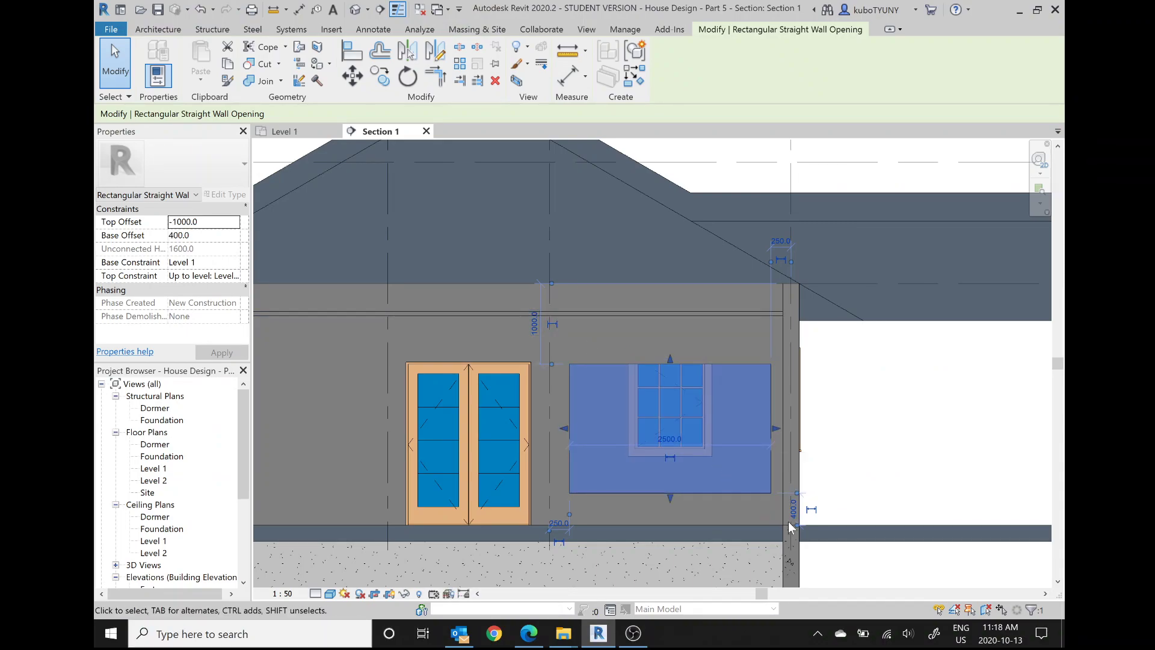
# Adjust the opening's bottom edge and set its height above Level 1 to 850.
pyautogui.moveTo(672, 498); pyautogui.dragTo(676, 471)
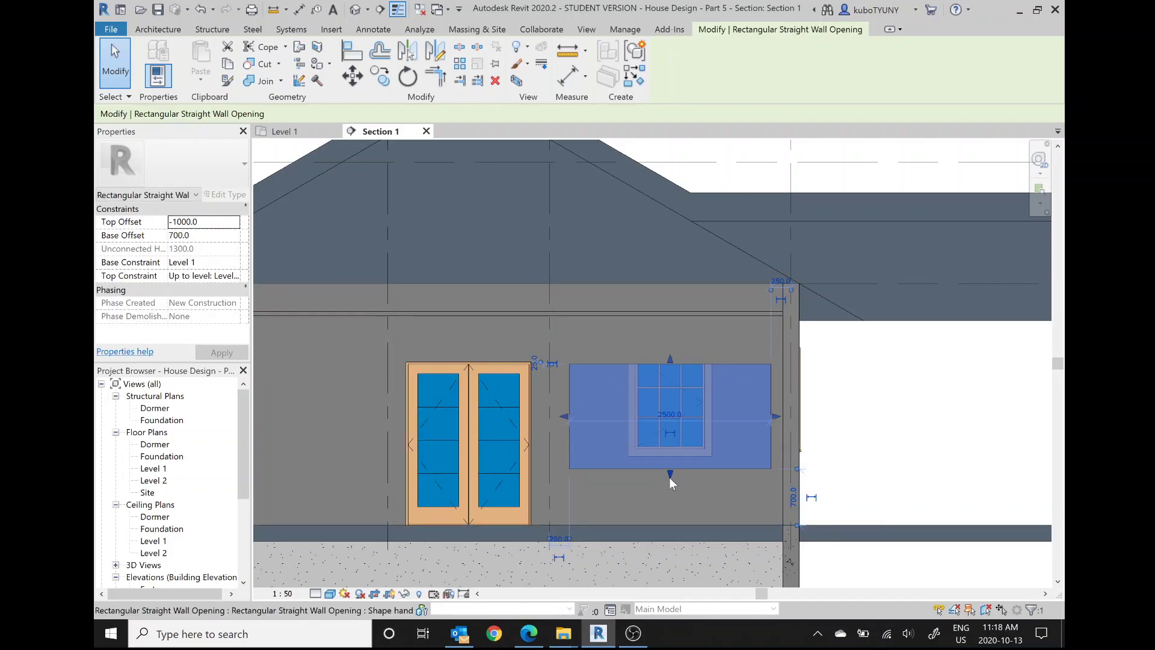
pyautogui.moveTo(668, 477); pyautogui.dragTo(669, 479)
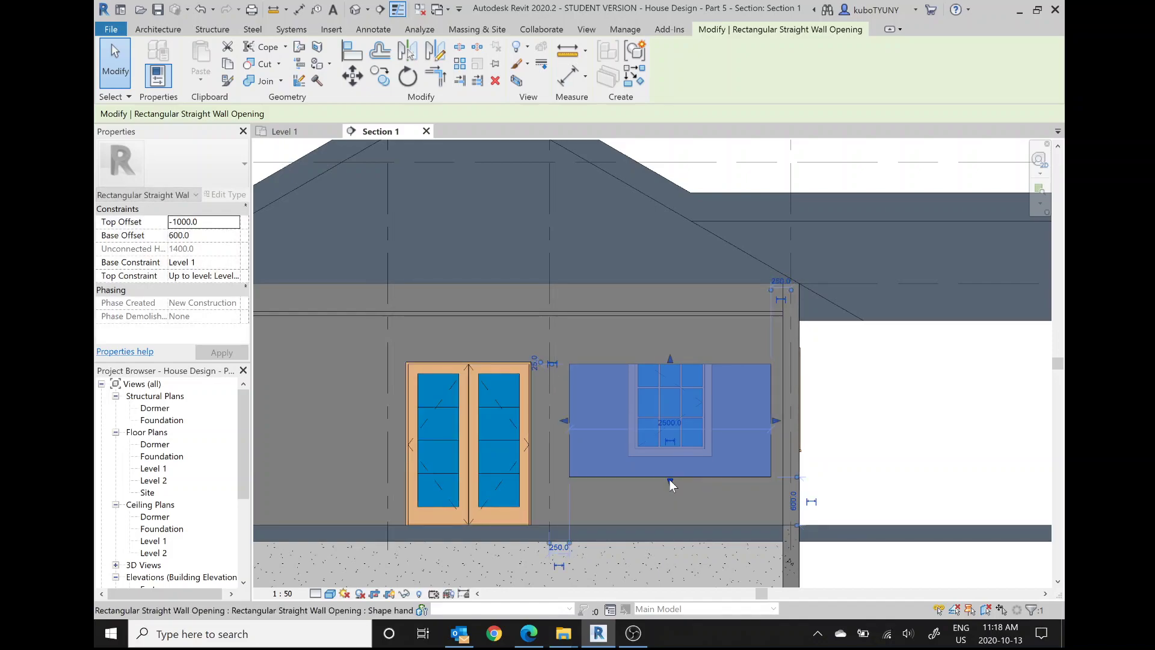
pyautogui.click(793, 501)
pyautogui.write('8')
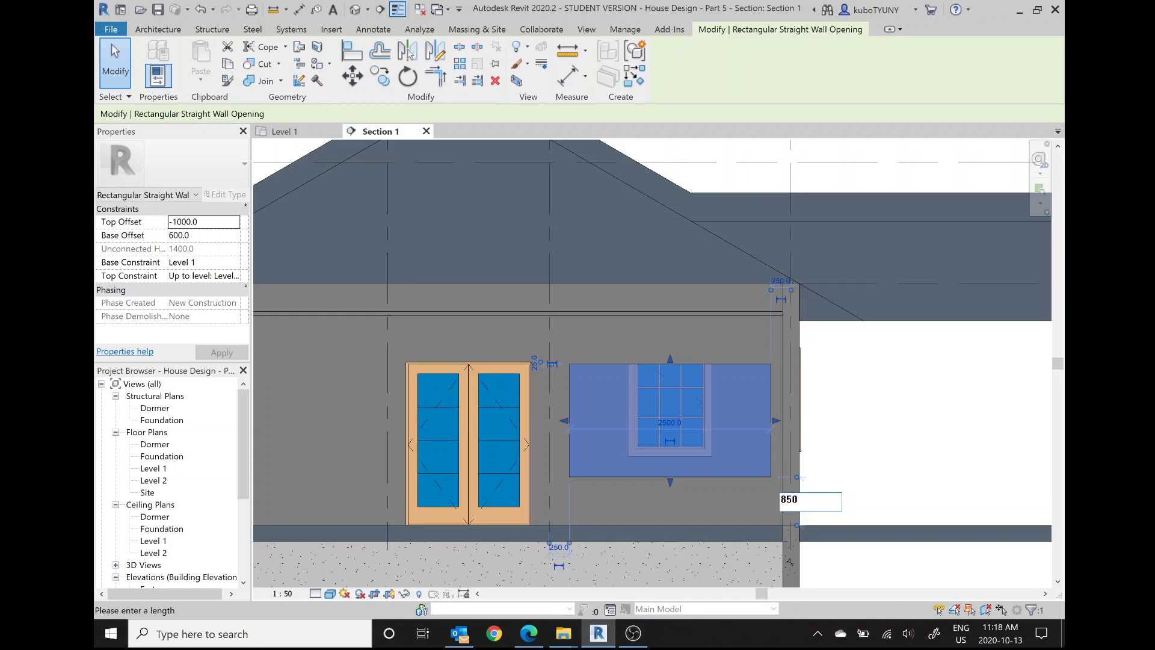
pyautogui.write('50')
pyautogui.press('Return')
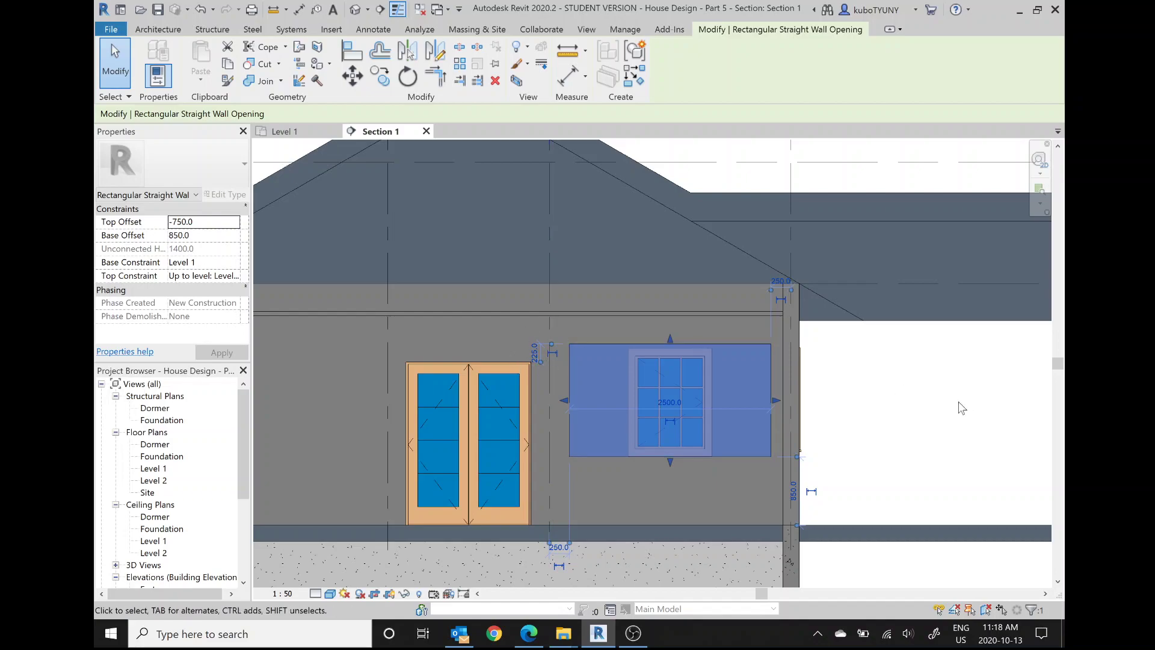
pyautogui.click(933, 399)
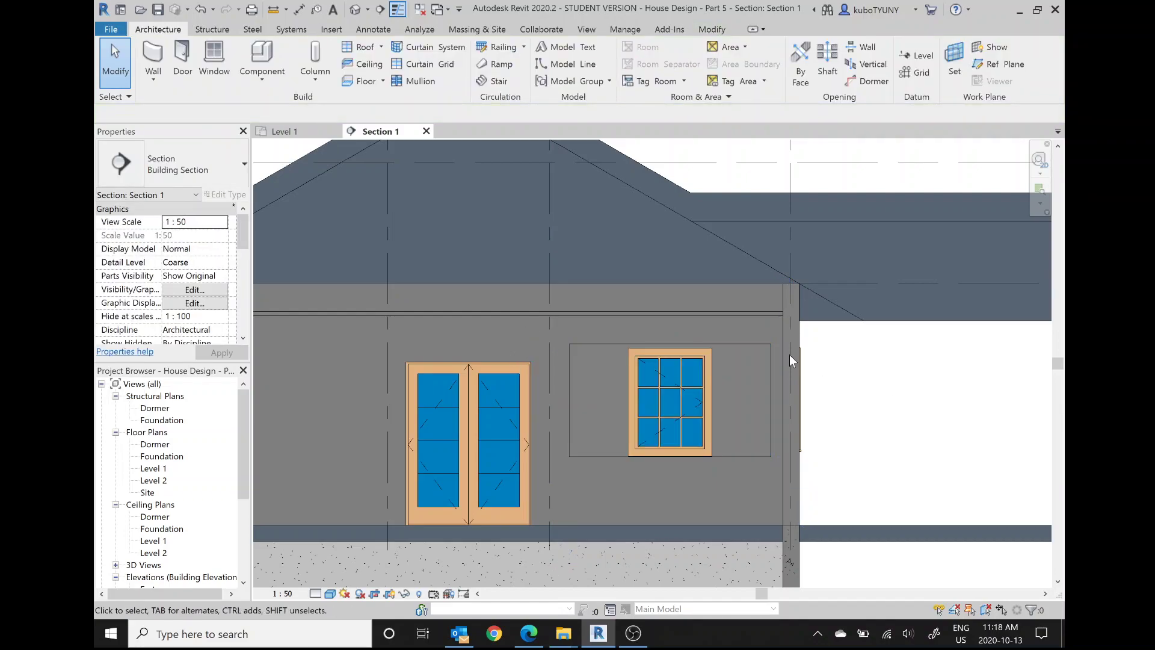
# Select the wall opening and reposition its top edge.
pyautogui.click(740, 345)
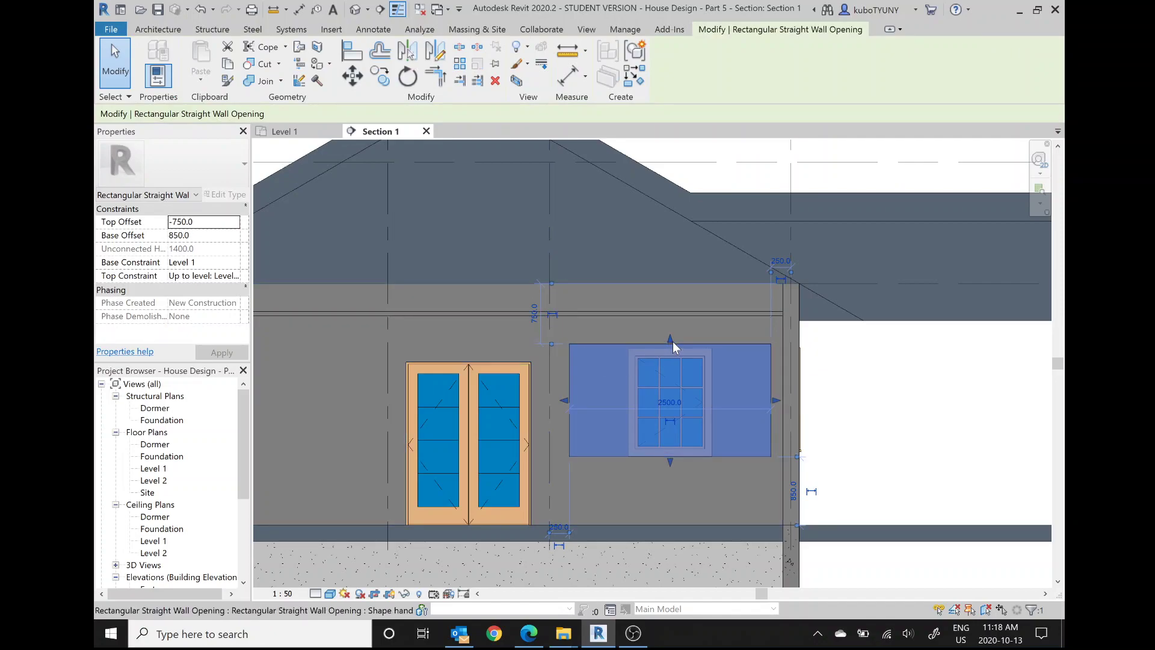
pyautogui.moveTo(672, 342); pyautogui.dragTo(674, 366)
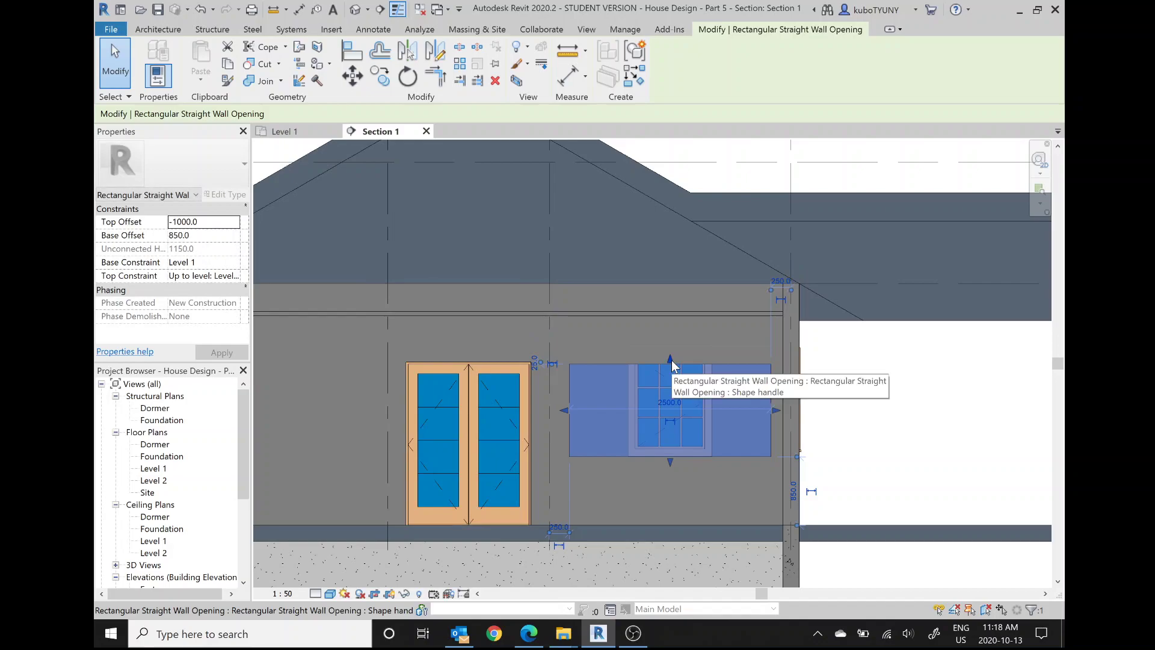
pyautogui.click(547, 361)
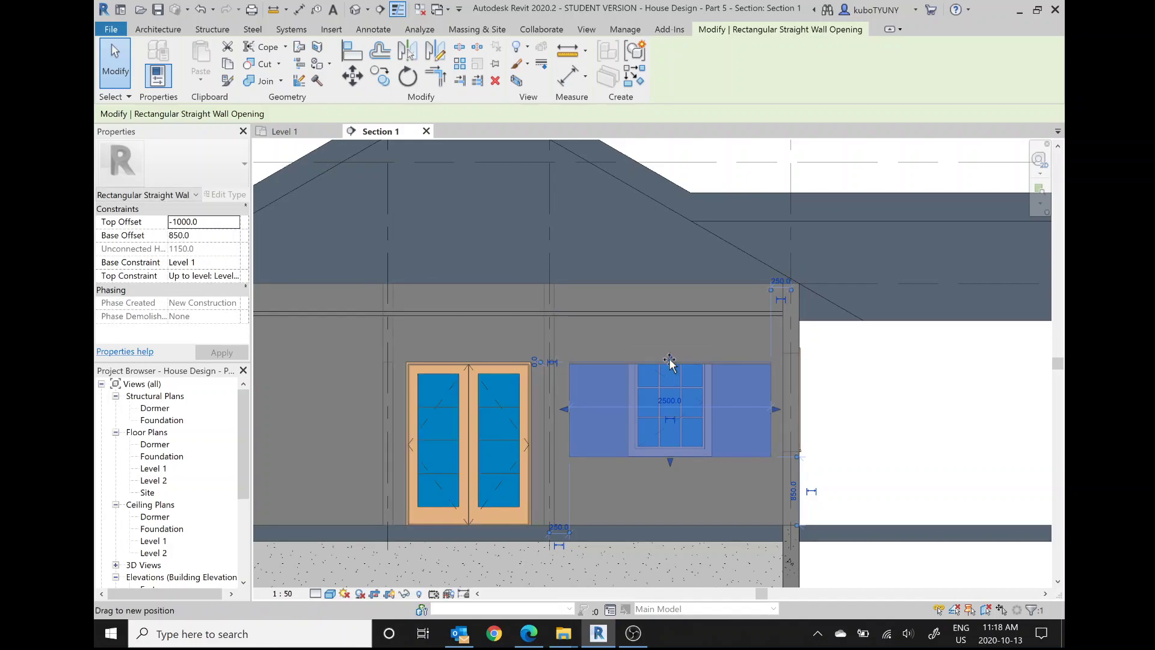
pyautogui.moveTo(669, 361); pyautogui.dragTo(568, 367)
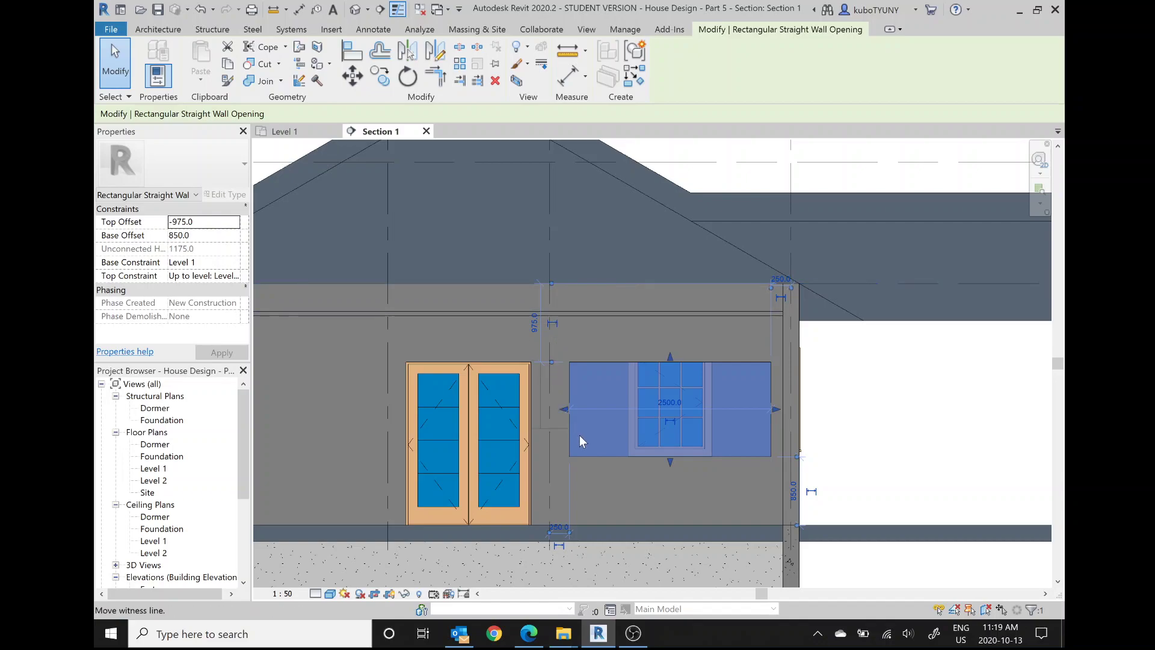
# Enter 1200 as the opening's height, triggering a 'Can't change dimension segment' error.
pyautogui.click(591, 456)
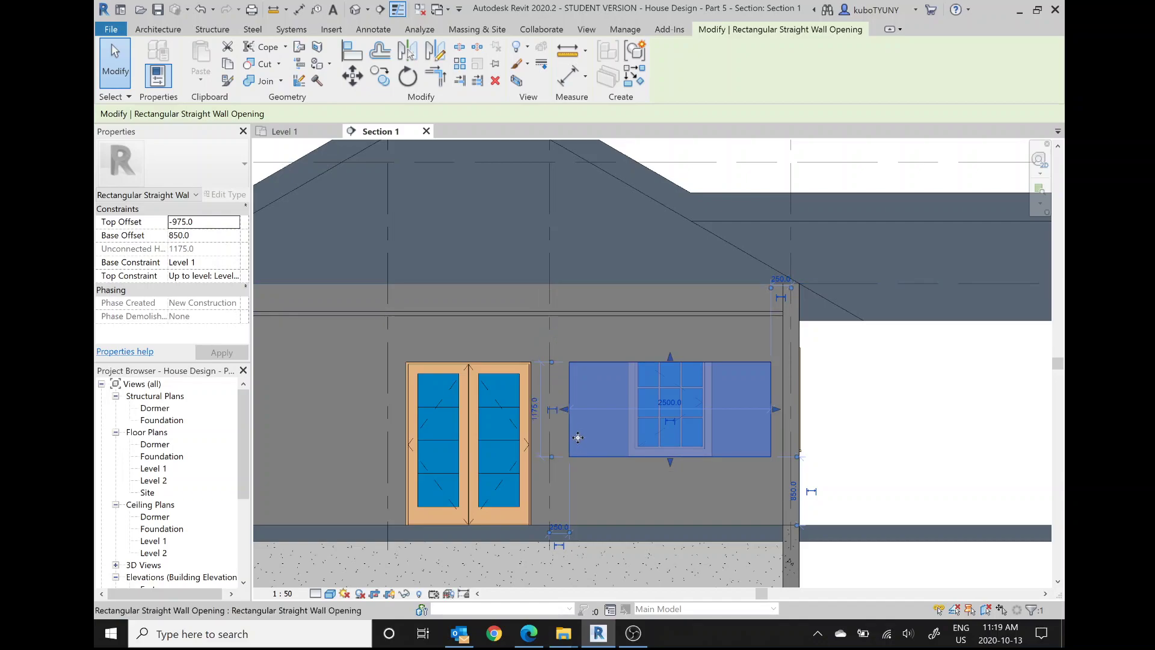
pyautogui.click(535, 411)
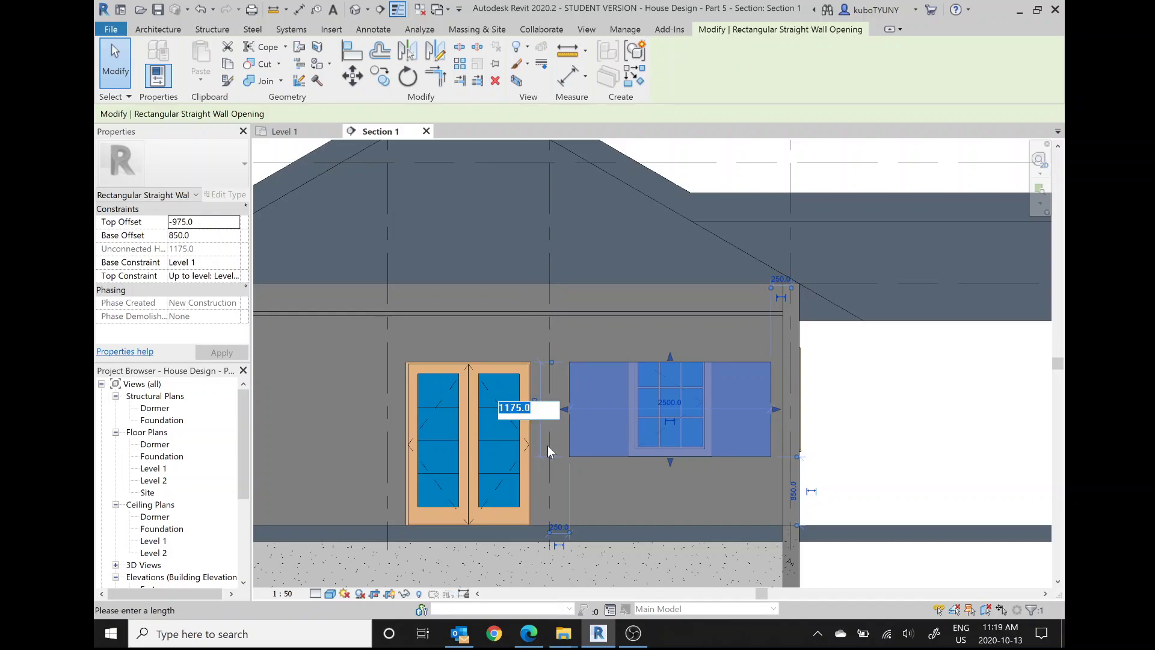
pyautogui.write('1200')
pyautogui.press('Return')
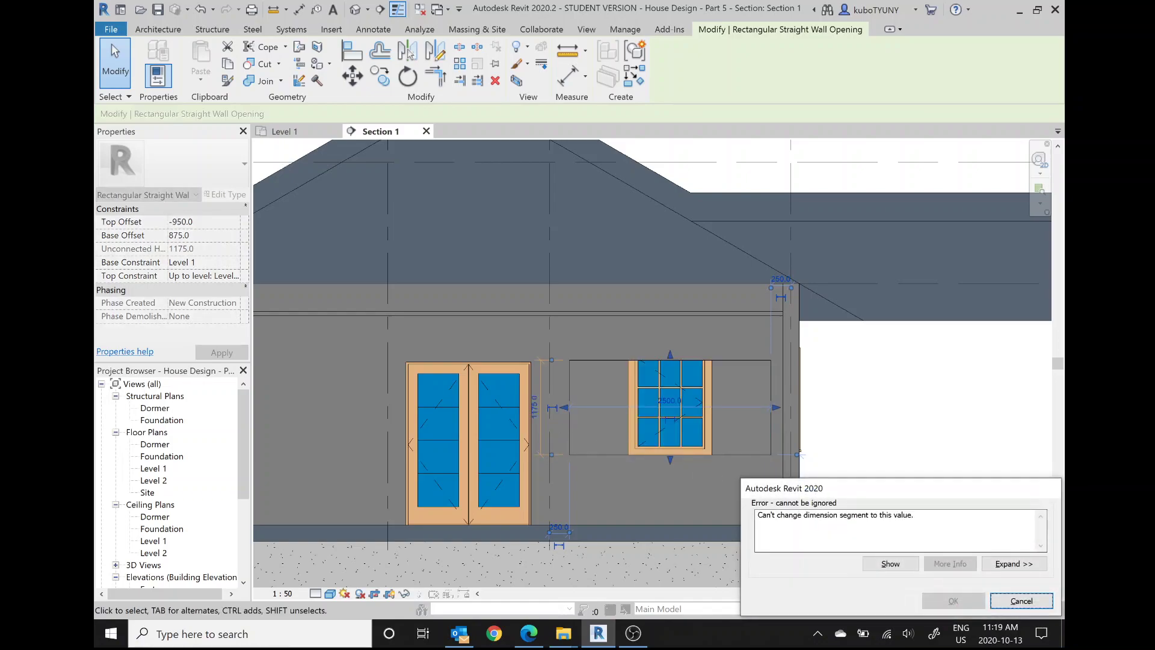
# Cancel the error, raise the opening's top to 1200 tall, and reference the dimension to Level 2.
pyautogui.click(1020, 600)
pyautogui.click(605, 362)
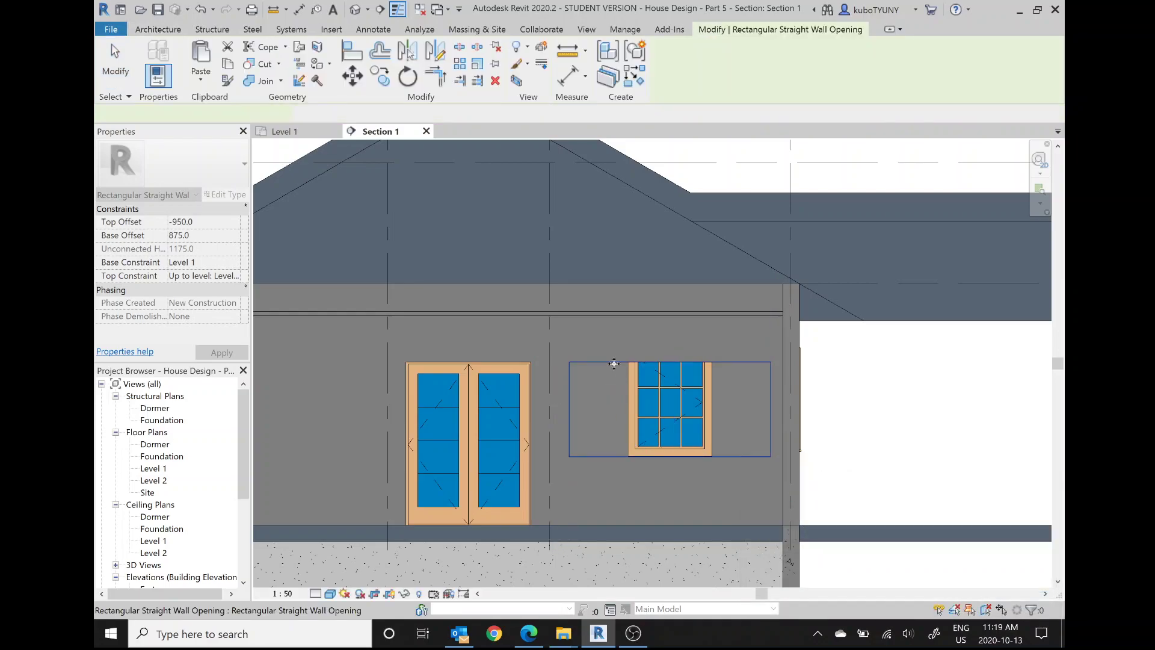
pyautogui.moveTo(668, 355); pyautogui.dragTo(670, 353)
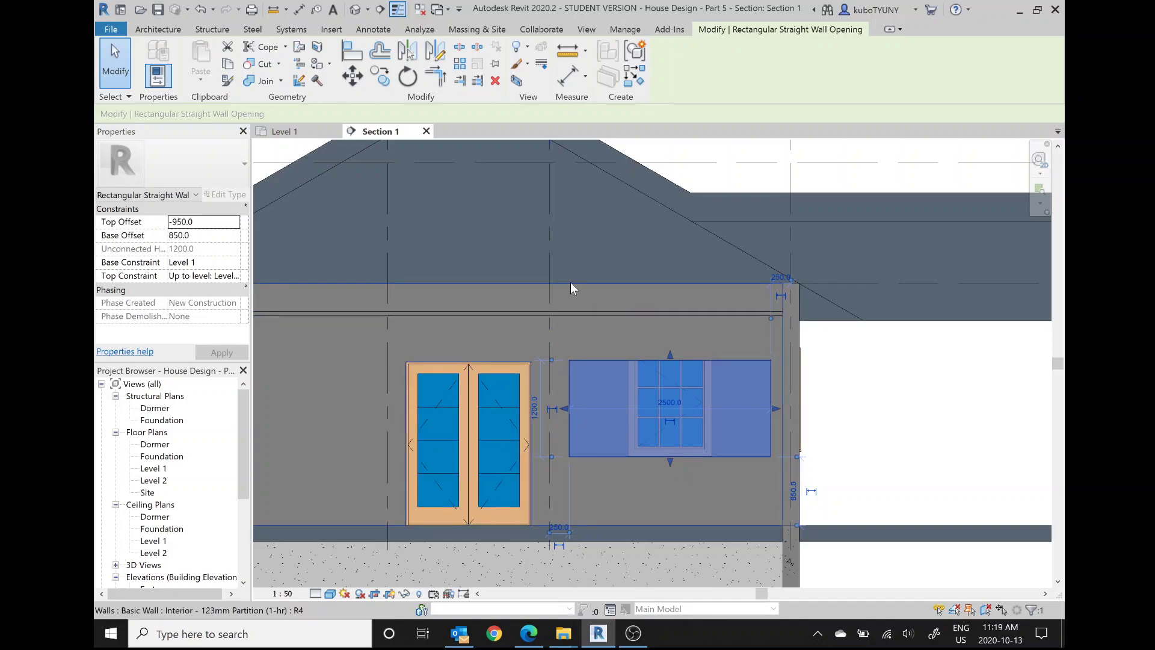
pyautogui.moveTo(552, 457); pyautogui.dragTo(558, 414)
pyautogui.moveTo(562, 366); pyautogui.dragTo(579, 285)
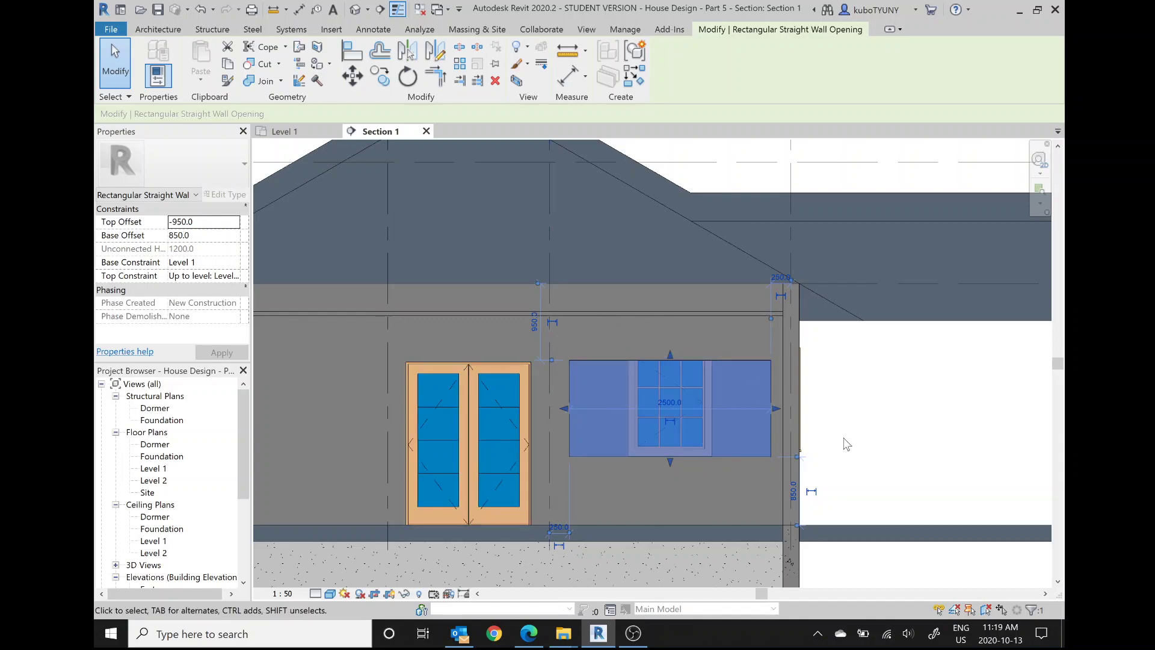
# Read step 8 in the tutorial PDF, then return to the Revit section with nothing selected.
pyautogui.press('Escape')
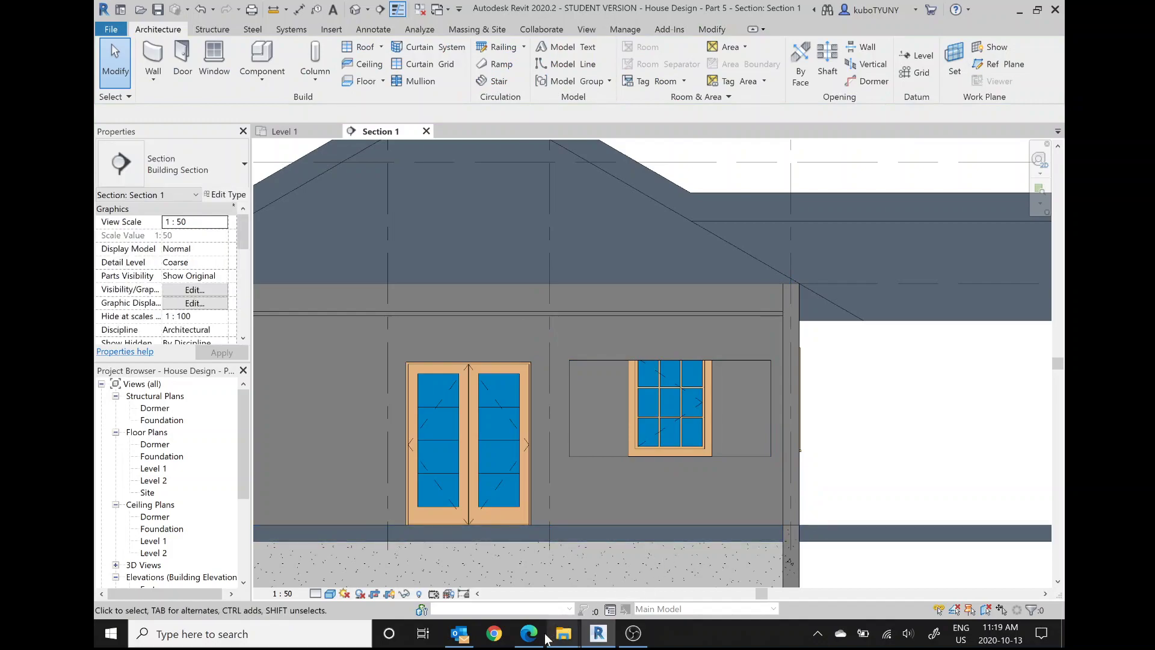
pyautogui.click(528, 633)
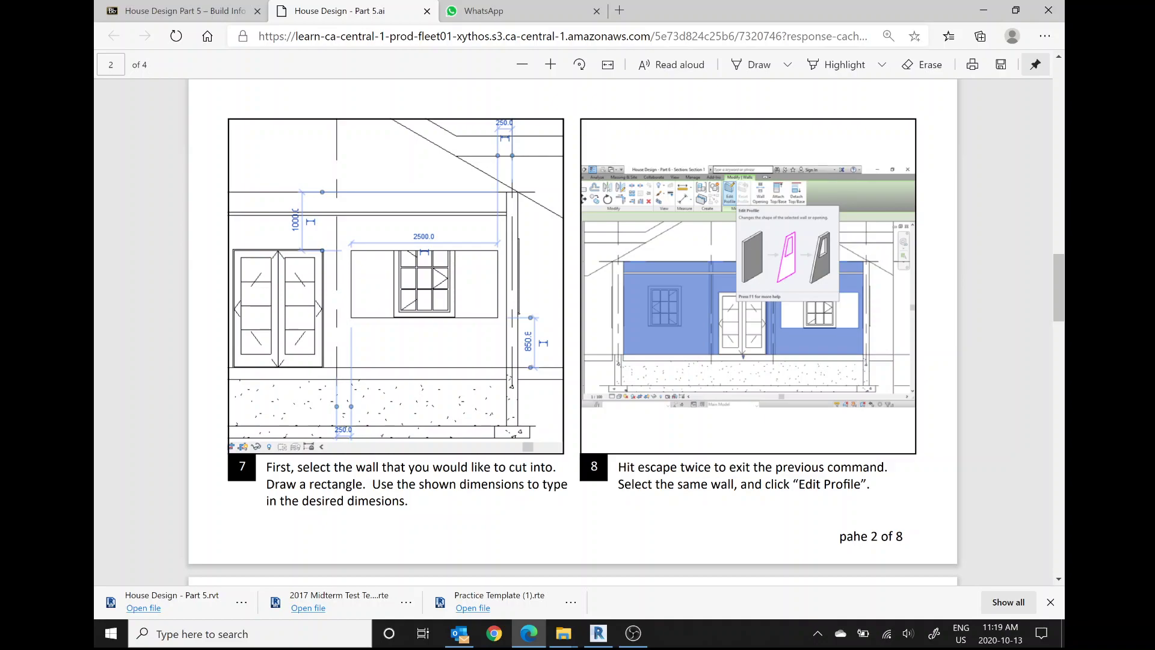
pyautogui.click(598, 632)
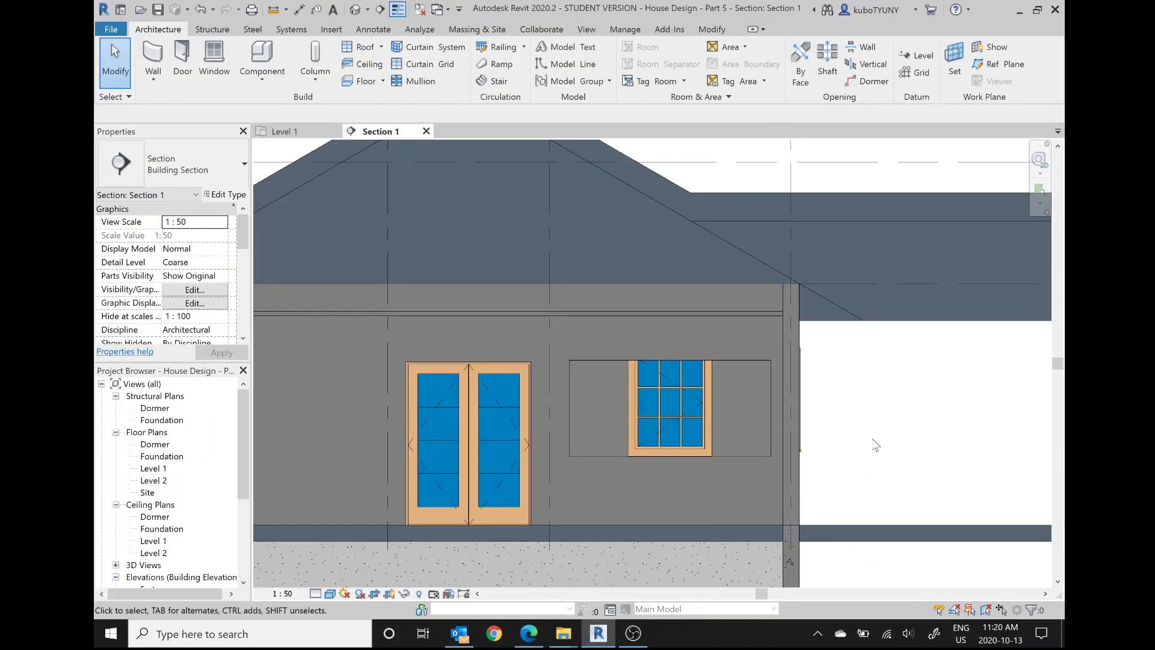
pyautogui.click(755, 457)
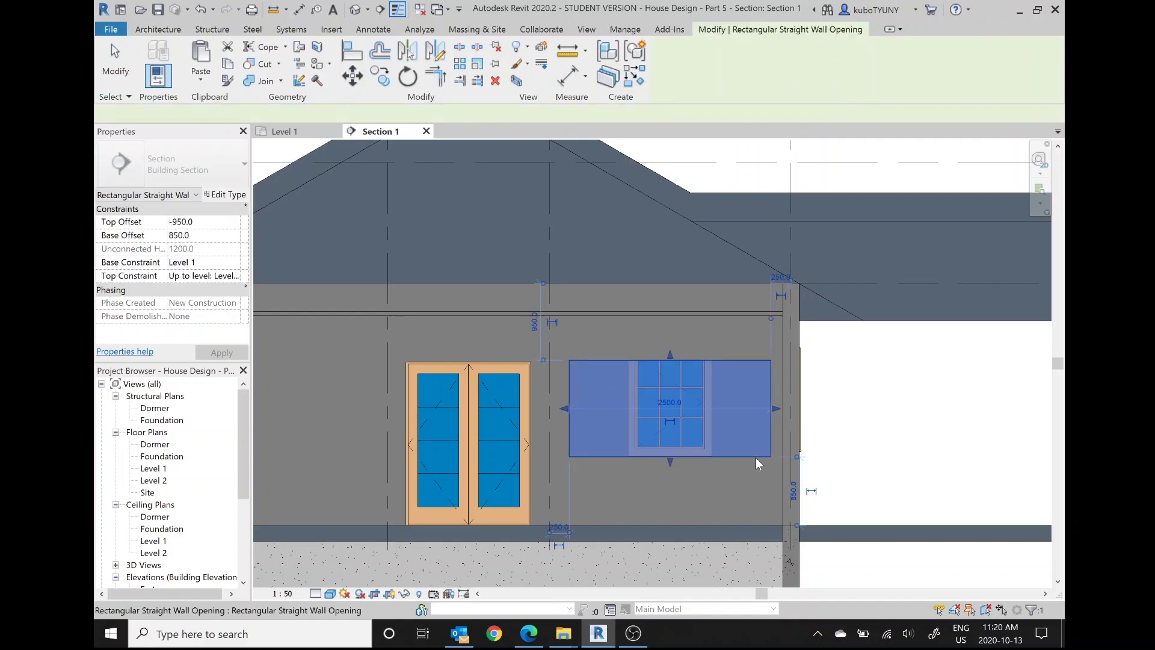
pyautogui.press('Escape')
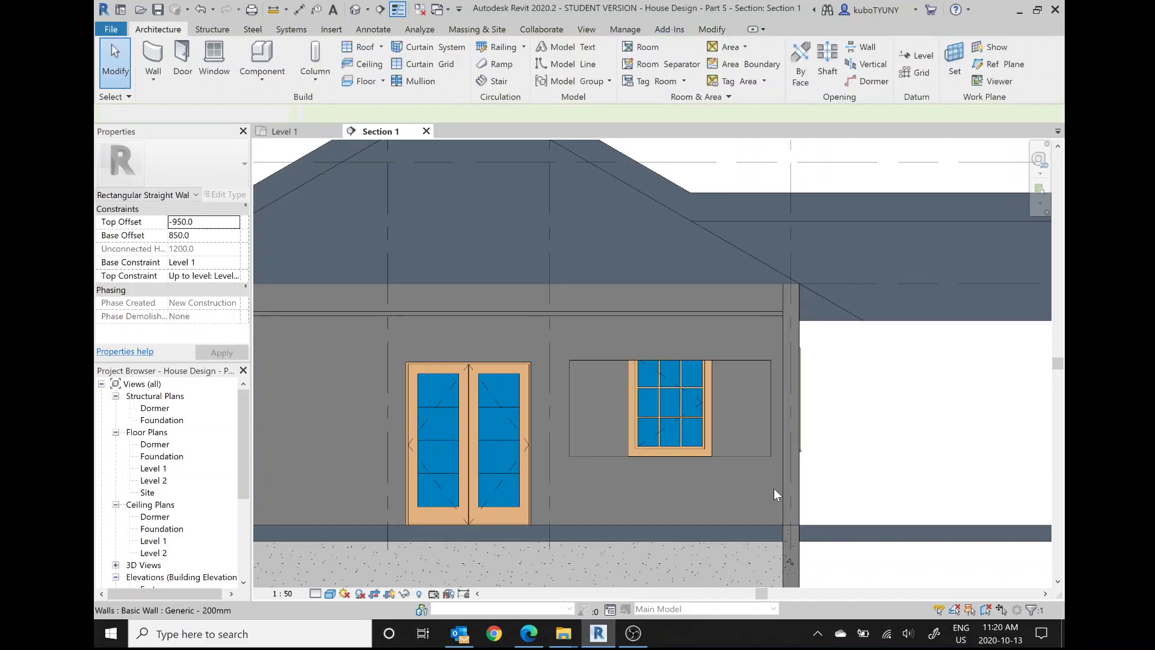
# Select the partition wall and enter Edit Profile sketch mode for it.
pyautogui.click(739, 305)
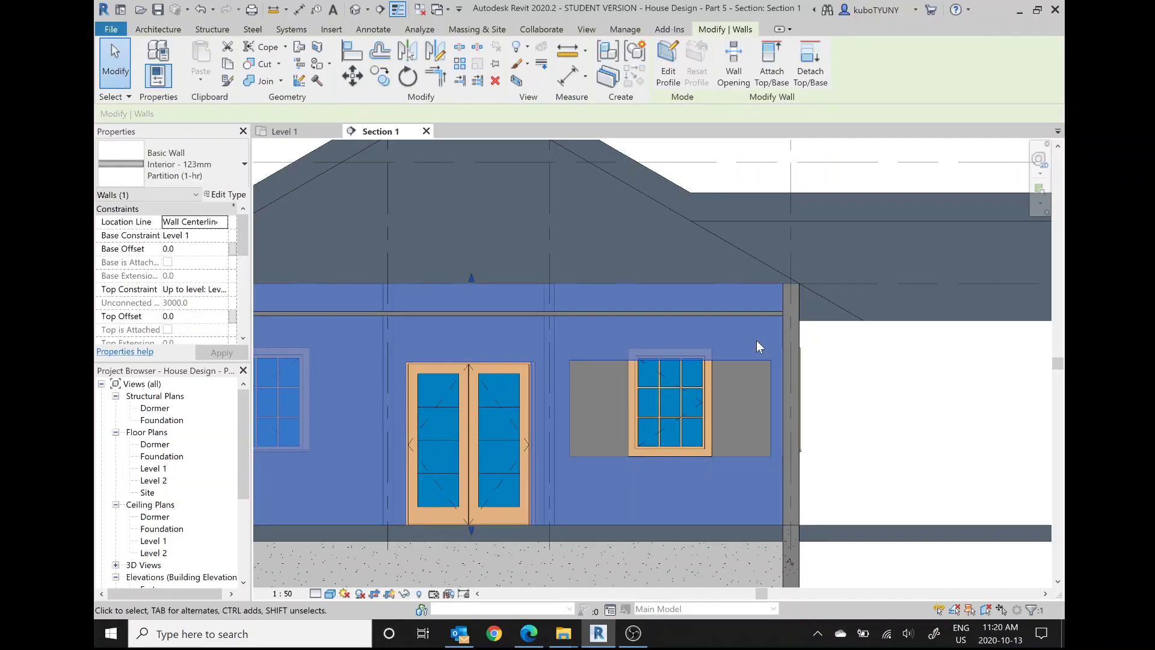
pyautogui.doubleClick(739, 287)
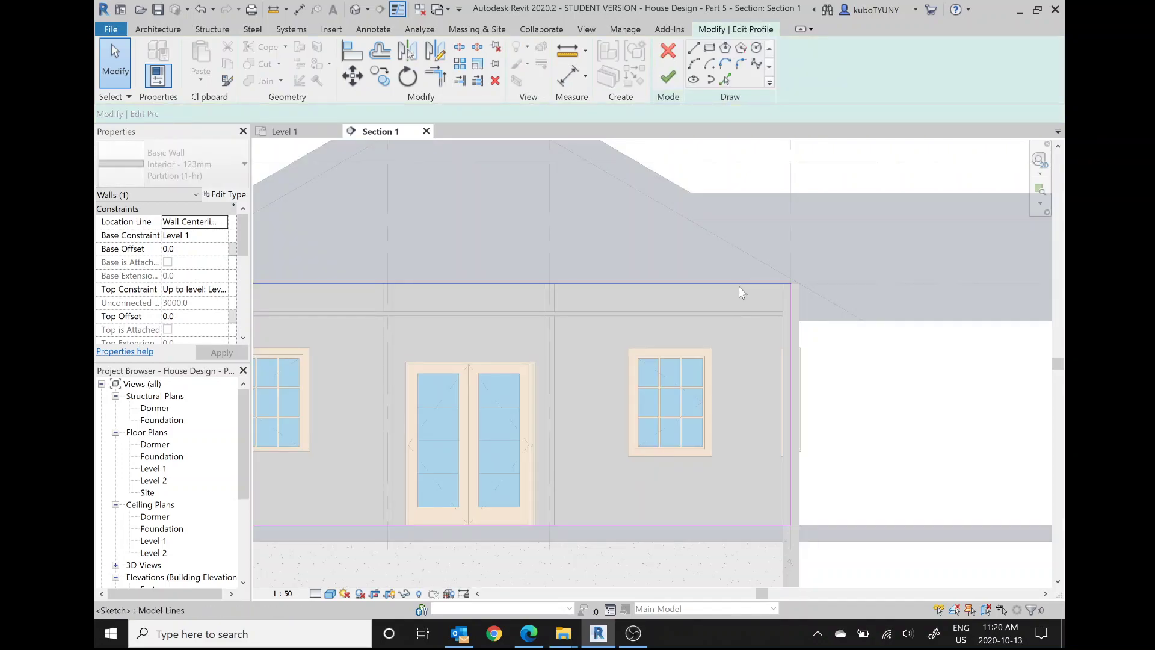
pyautogui.click(667, 51)
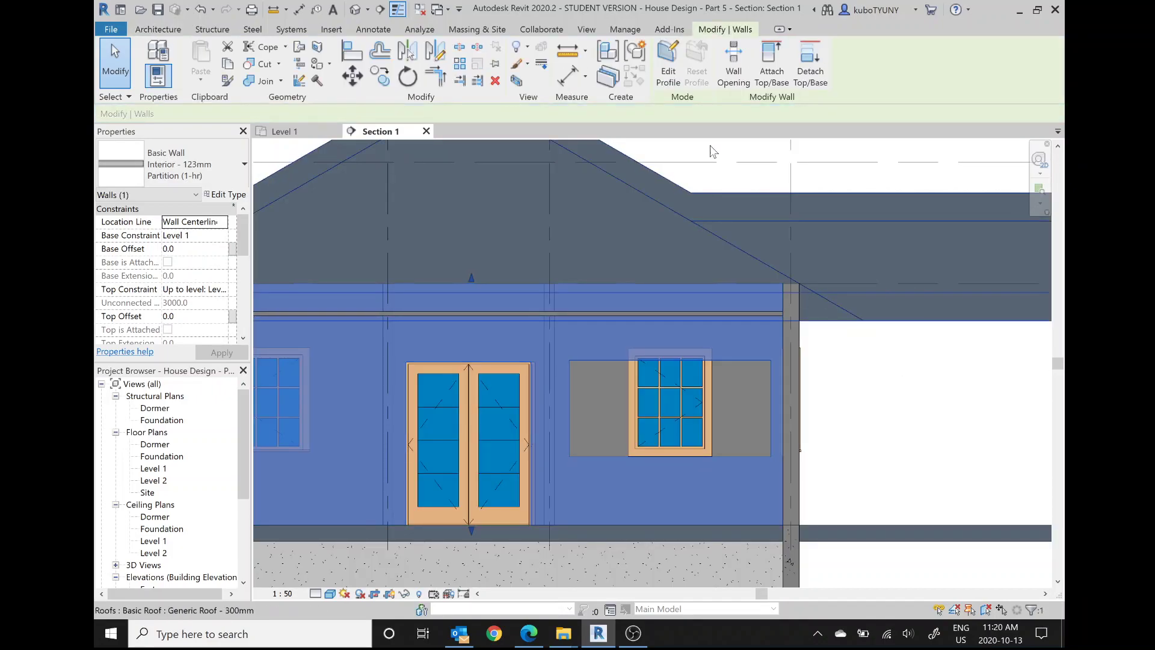
pyautogui.click(668, 61)
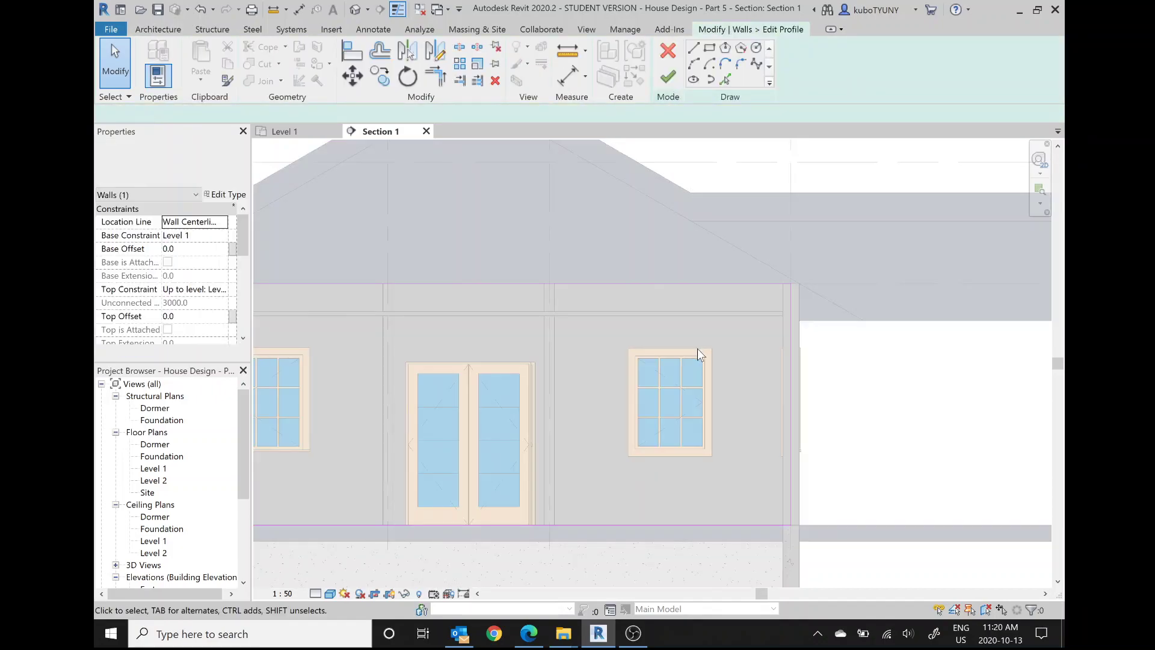
pyautogui.moveTo(627, 635)
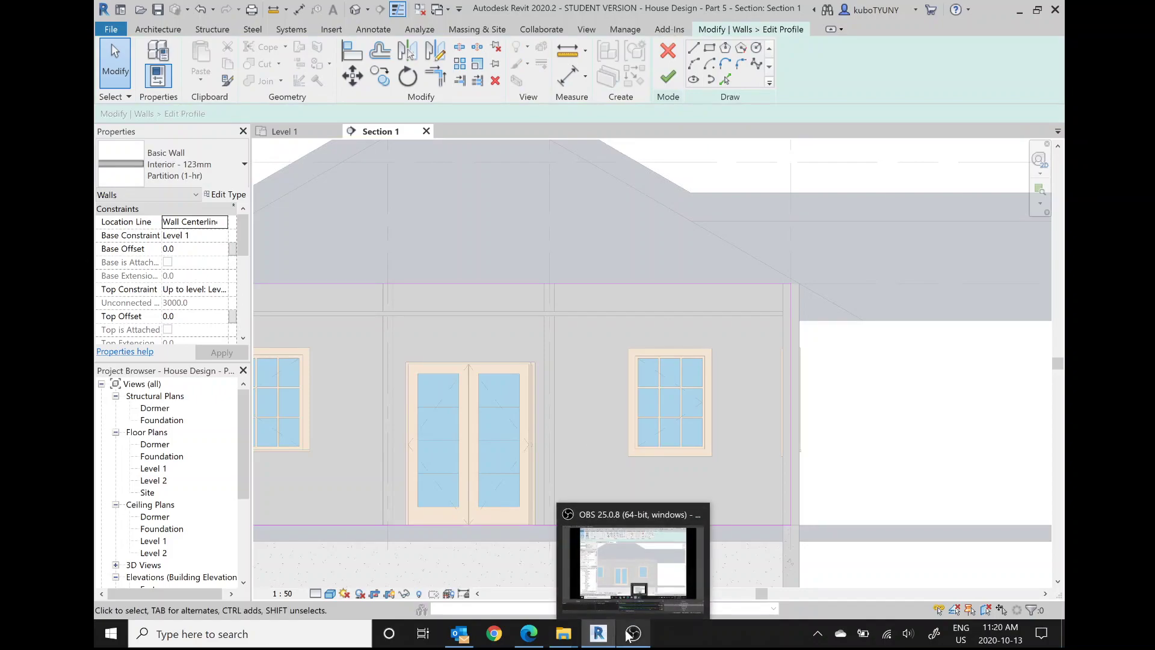
pyautogui.moveTo(573, 637)
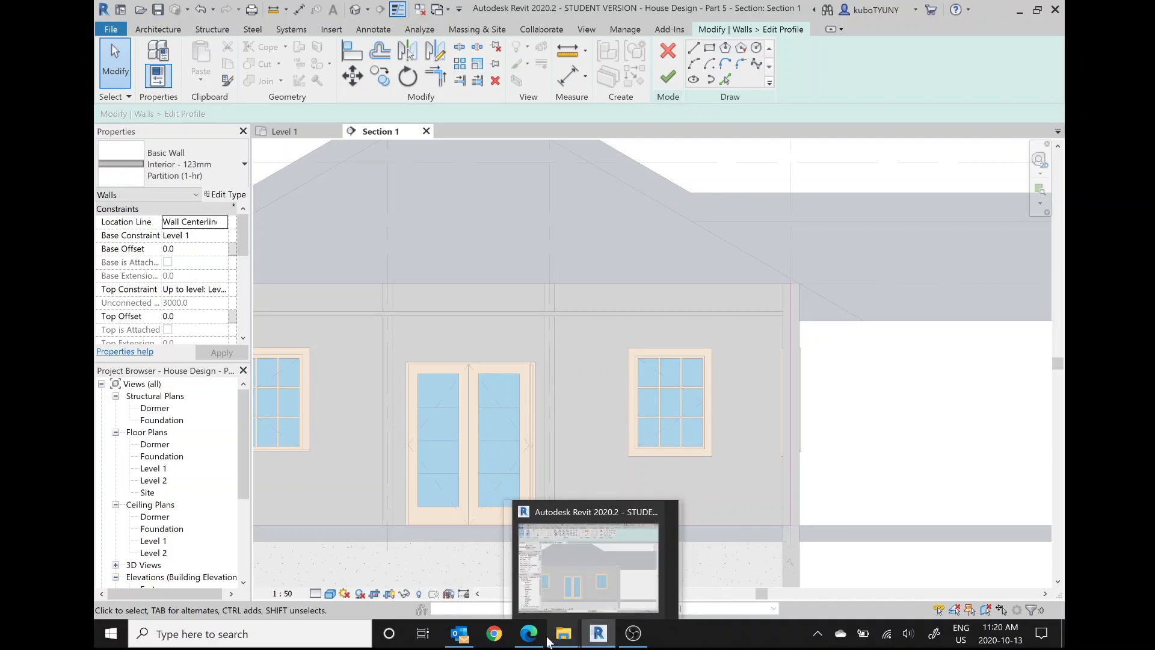
# Scroll the tutorial PDF to steps 9–10: the 2000-wide rectangle and deleting its bottom line.
pyautogui.click(529, 633)
pyautogui.scroll(-5, 693, 398)
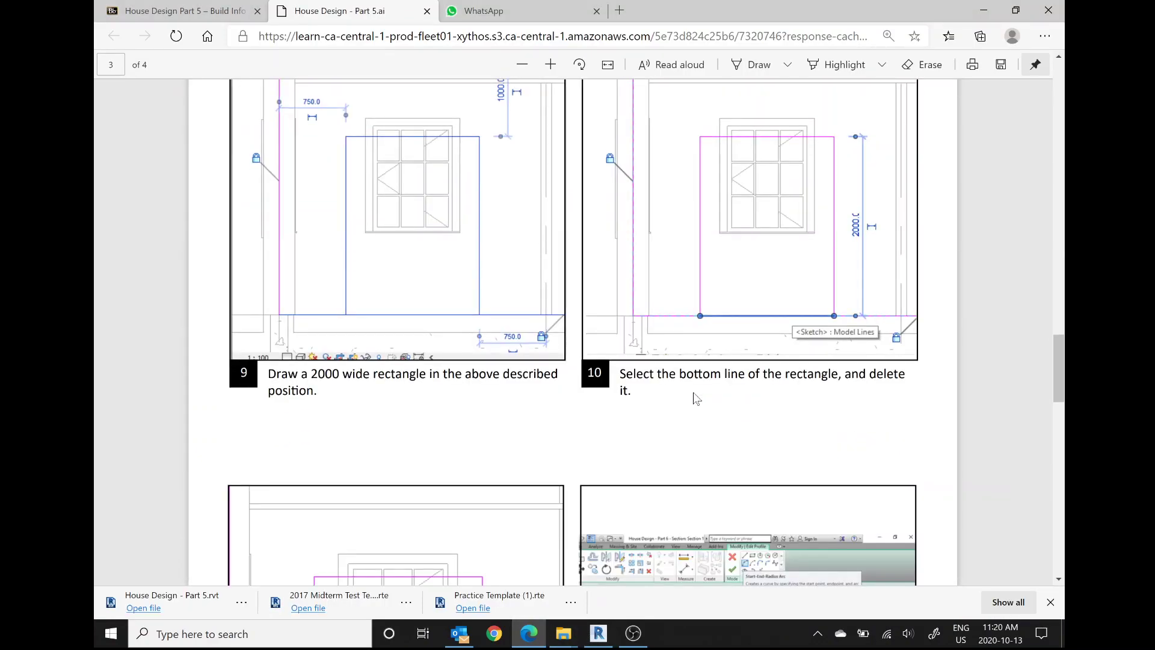
pyautogui.scroll(1, 693, 397)
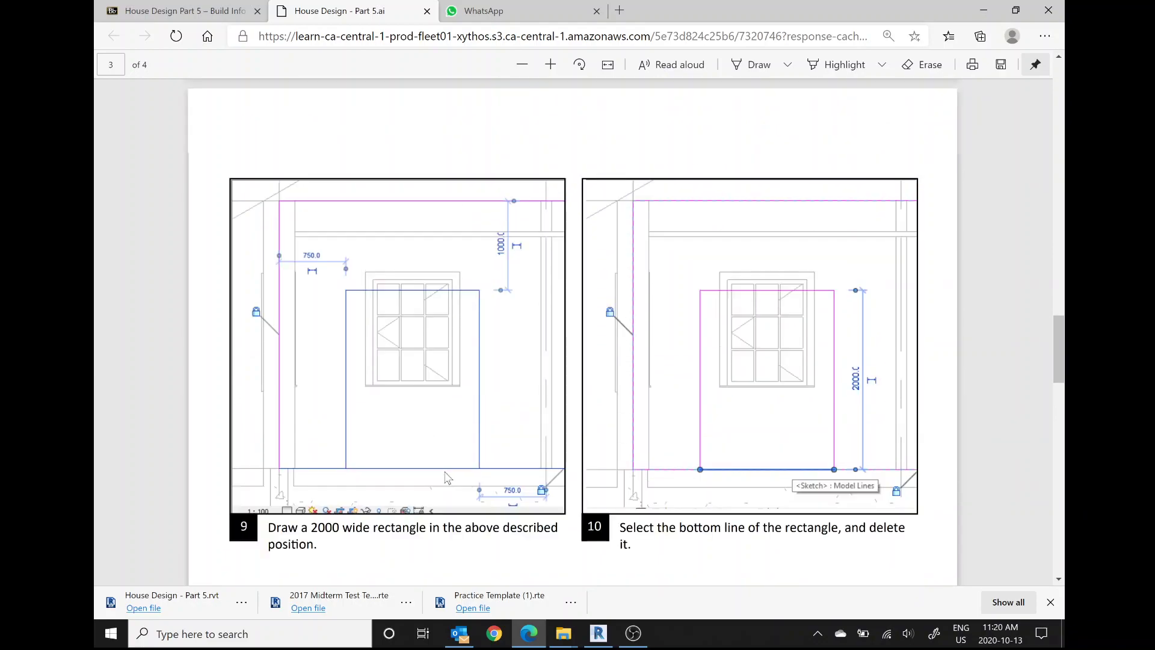
pyautogui.scroll(10, 446, 478)
pyautogui.scroll(-2, 445, 479)
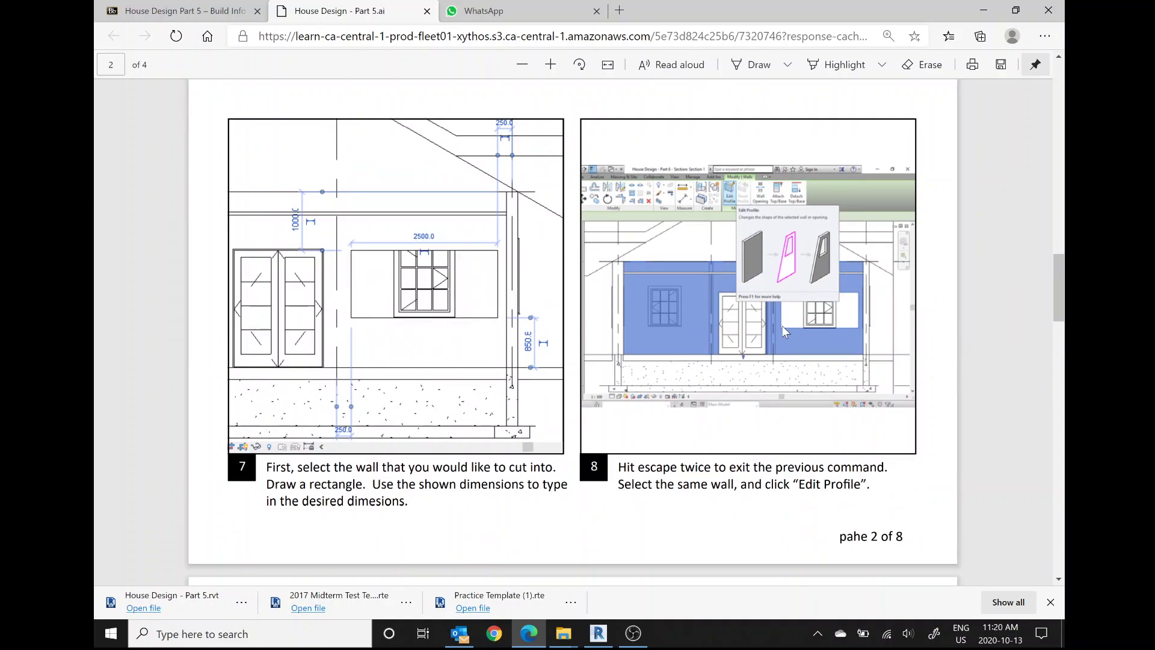
pyautogui.scroll(-8, 548, 345)
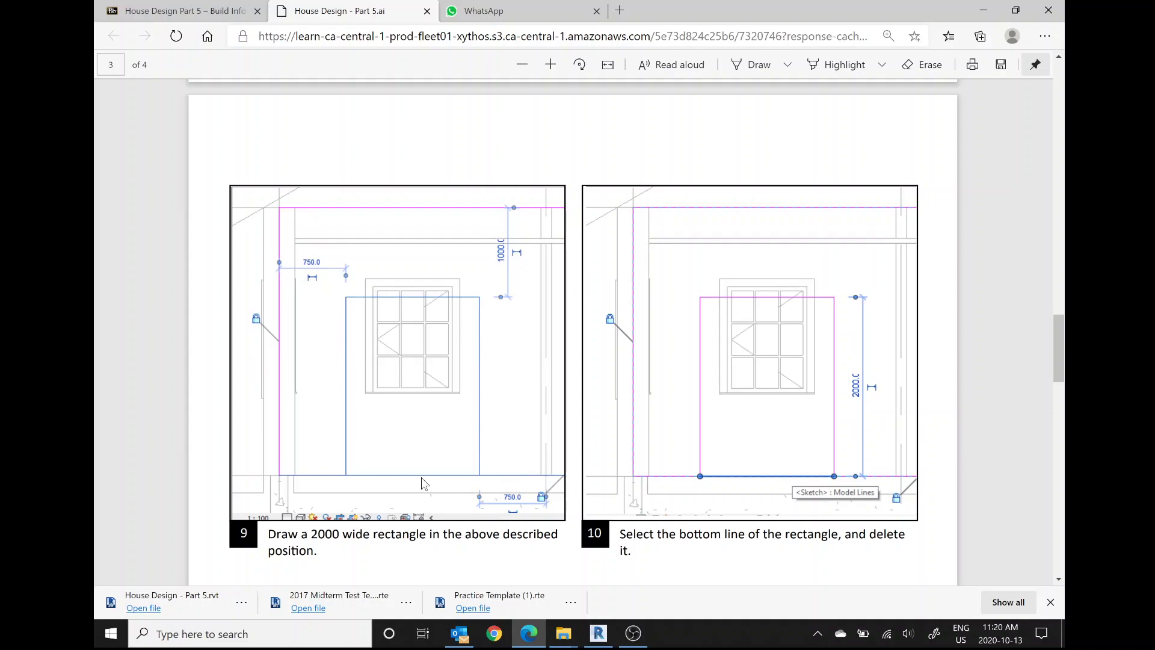
pyautogui.scroll(-5, 691, 411)
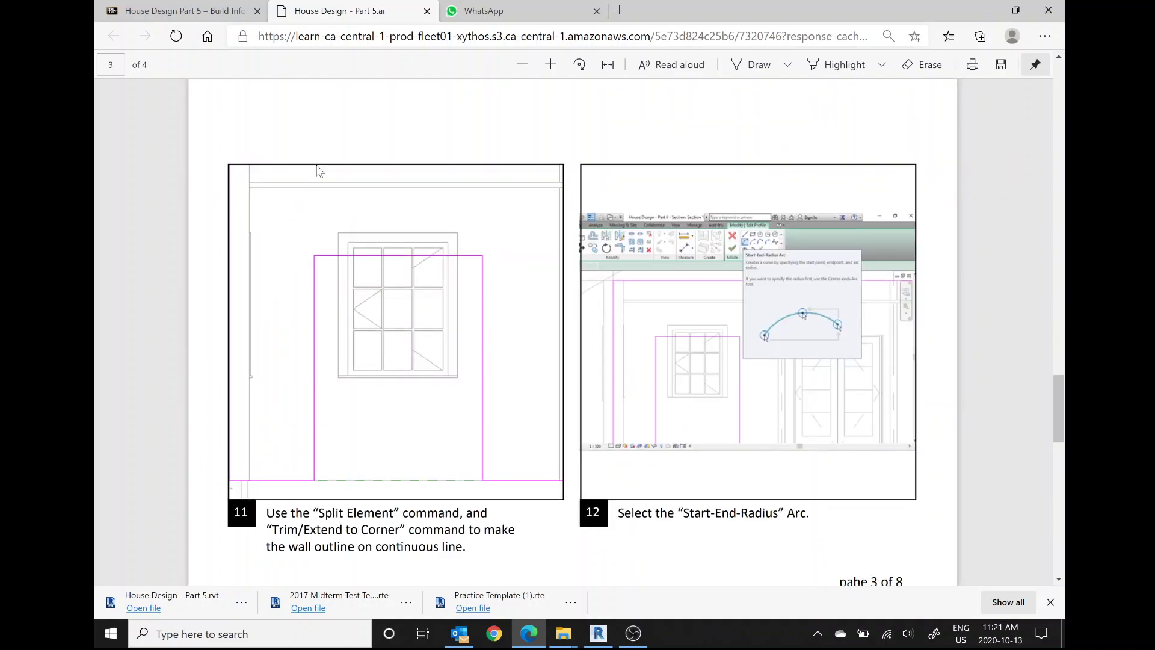
pyautogui.scroll(6, 322, 271)
pyautogui.scroll(-2, 323, 273)
pyautogui.scroll(-2, 323, 273)
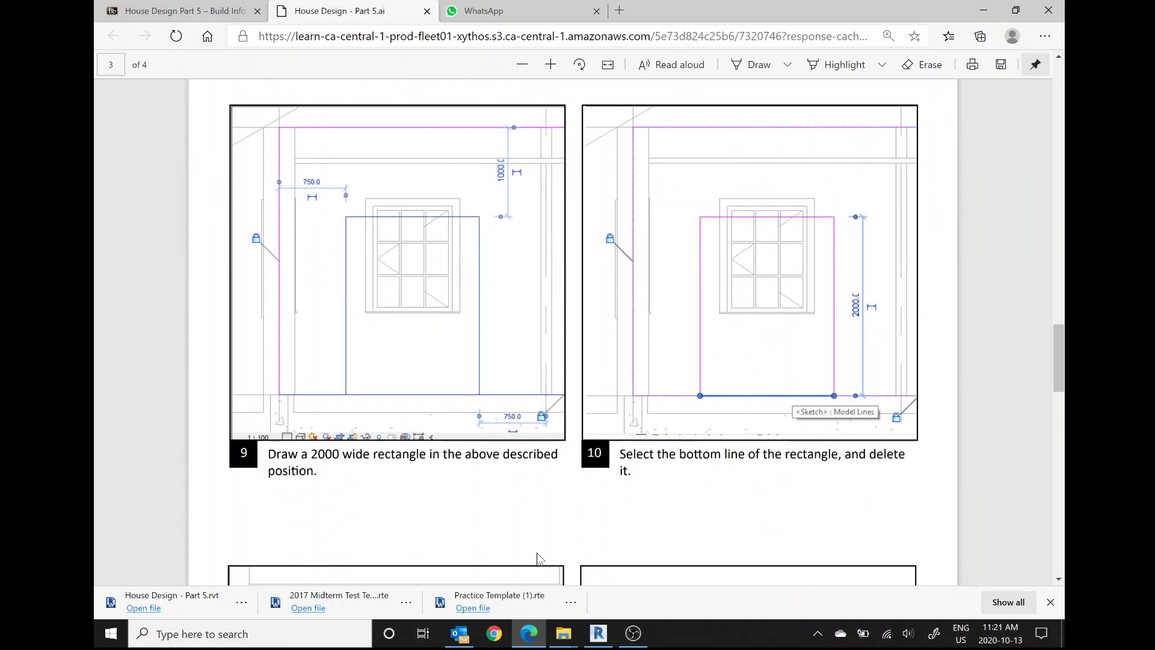
pyautogui.moveTo(598, 642)
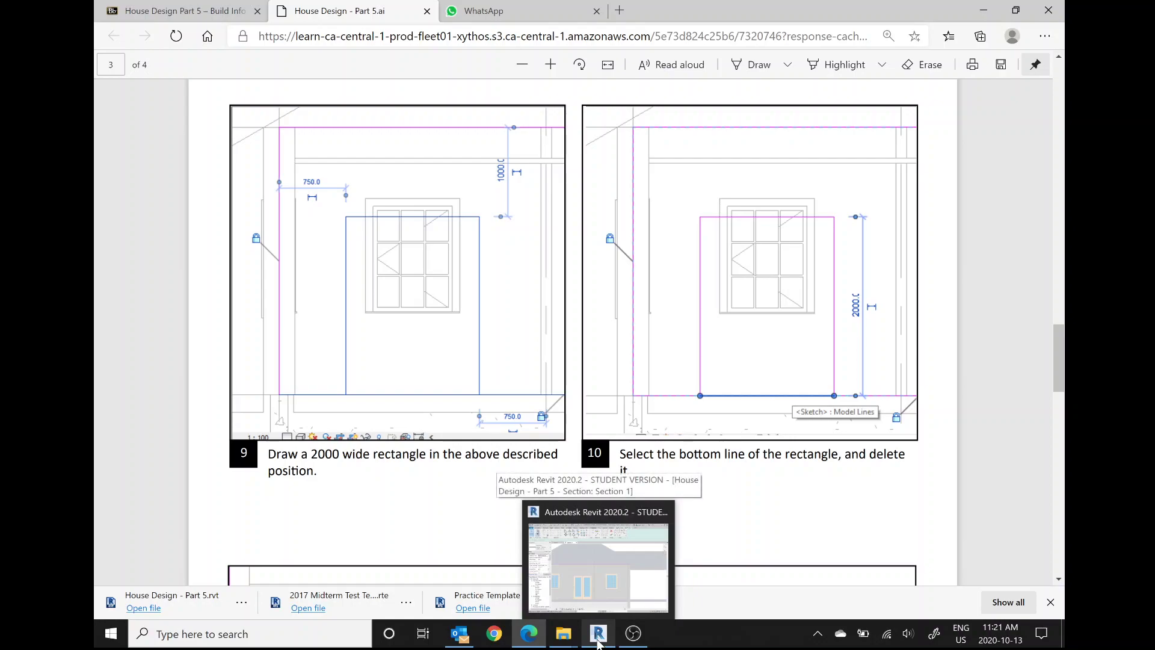